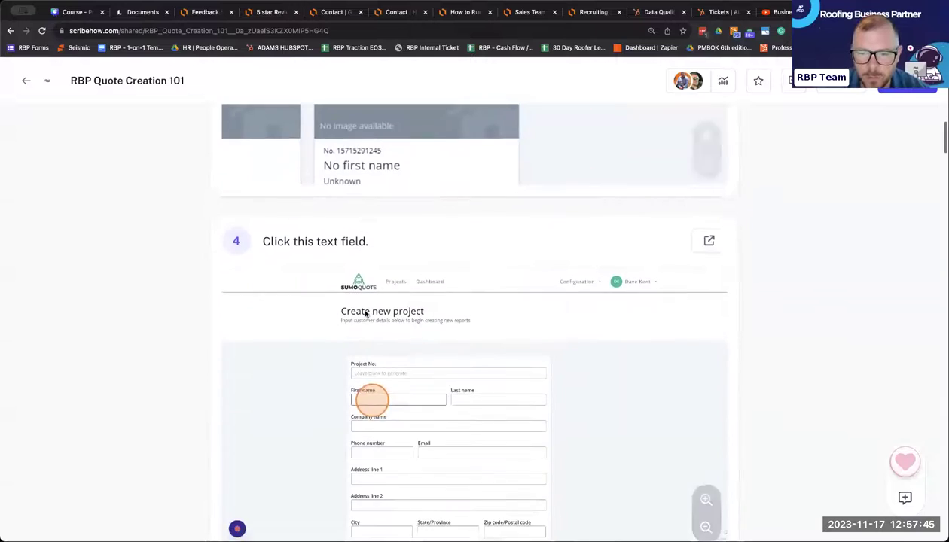
# Review the RBP Quote Creation 101 guide from project creation through the measurement steps to switching to shared layouts.
pyautogui.scroll(-7, 365, 314)
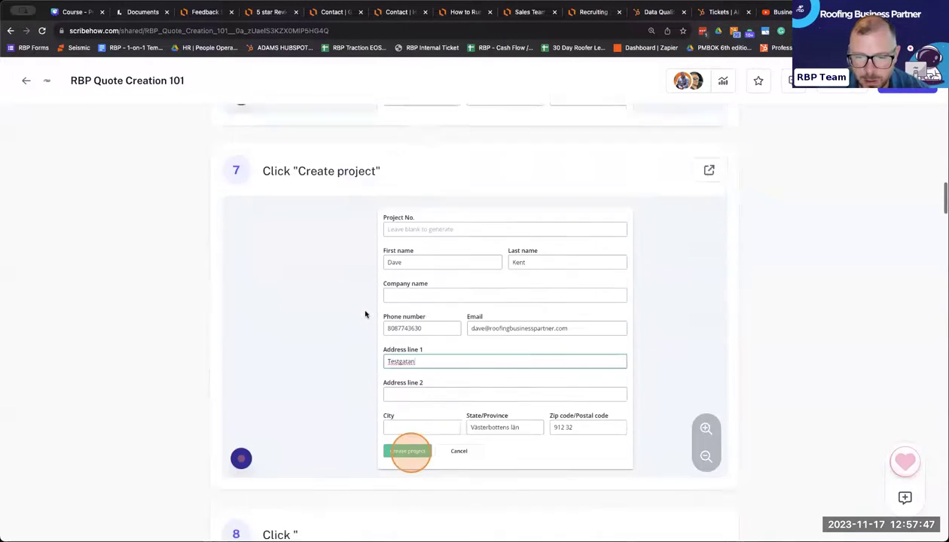
pyautogui.scroll(-9, 414, 276)
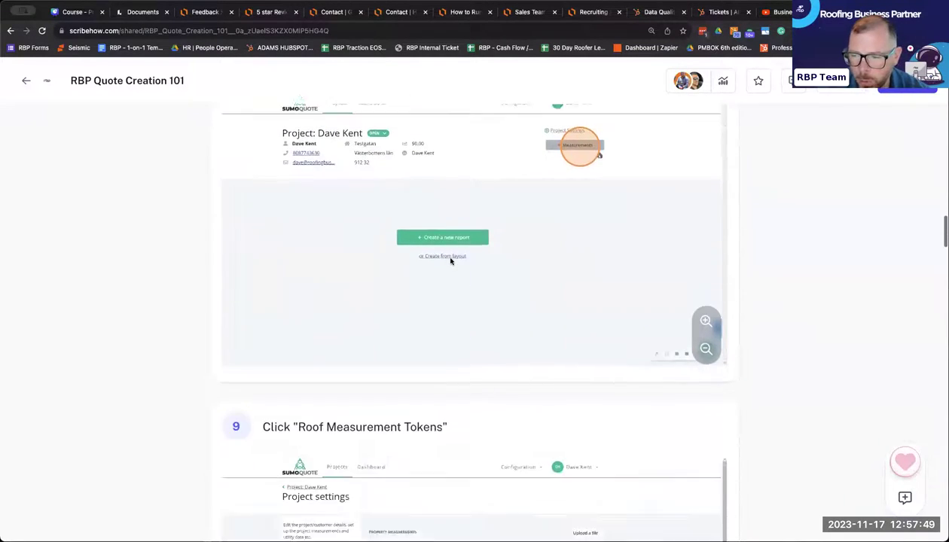
pyautogui.scroll(-9, 450, 262)
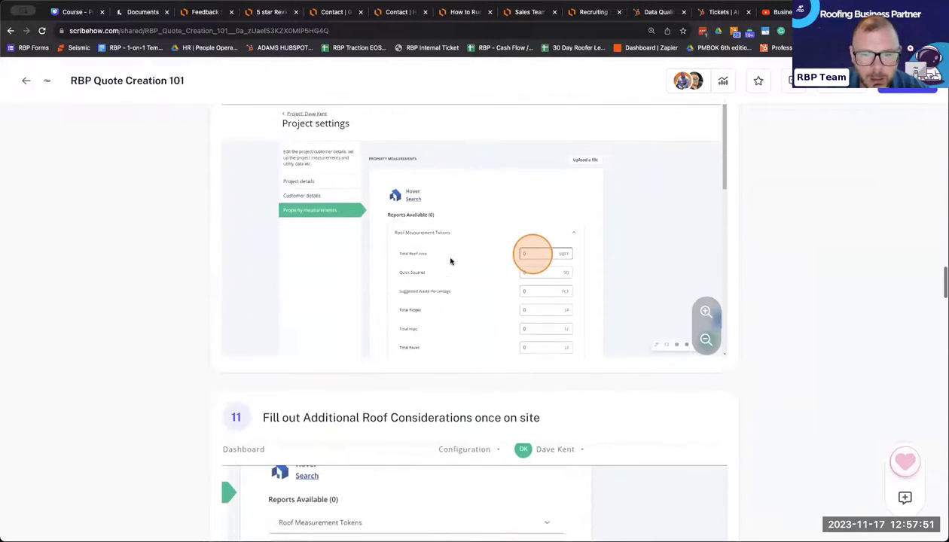
pyautogui.scroll(-9, 451, 261)
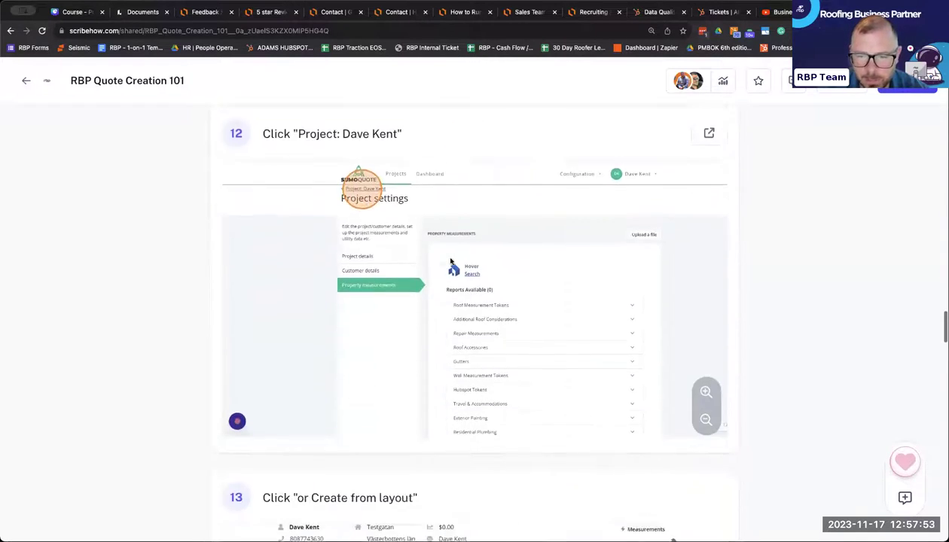
pyautogui.scroll(-3, 329, 236)
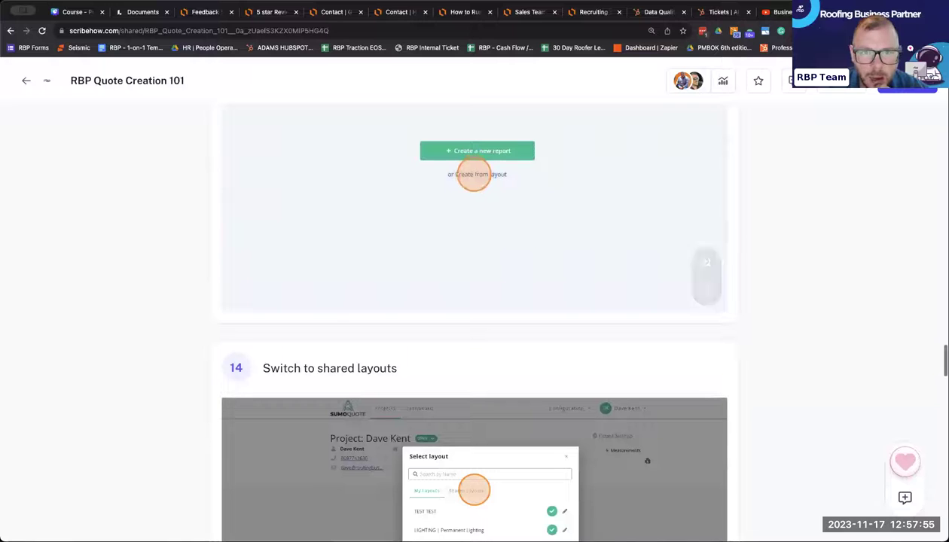
# Open Vidyard in a new browser tab and go to its video library.
pyautogui.press('super+t')
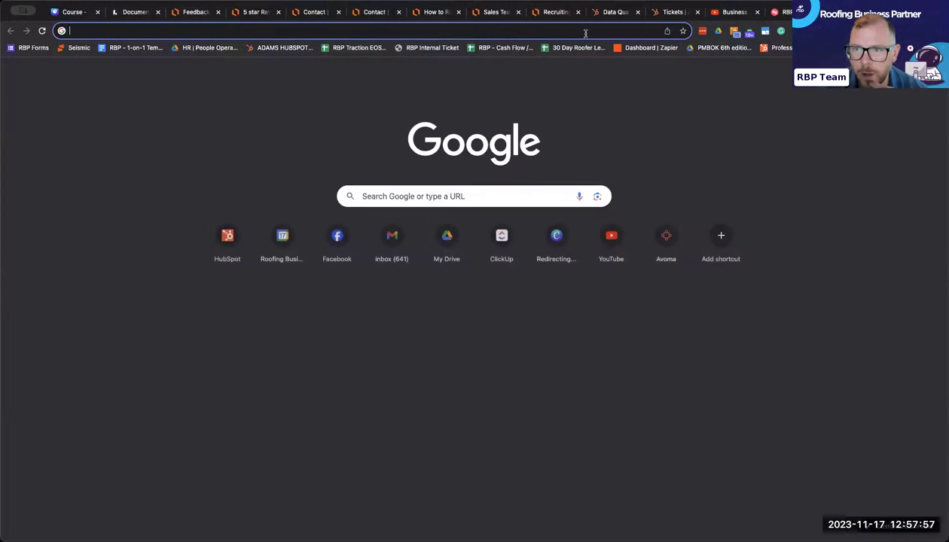
pyautogui.click(583, 32)
pyautogui.write('vidy')
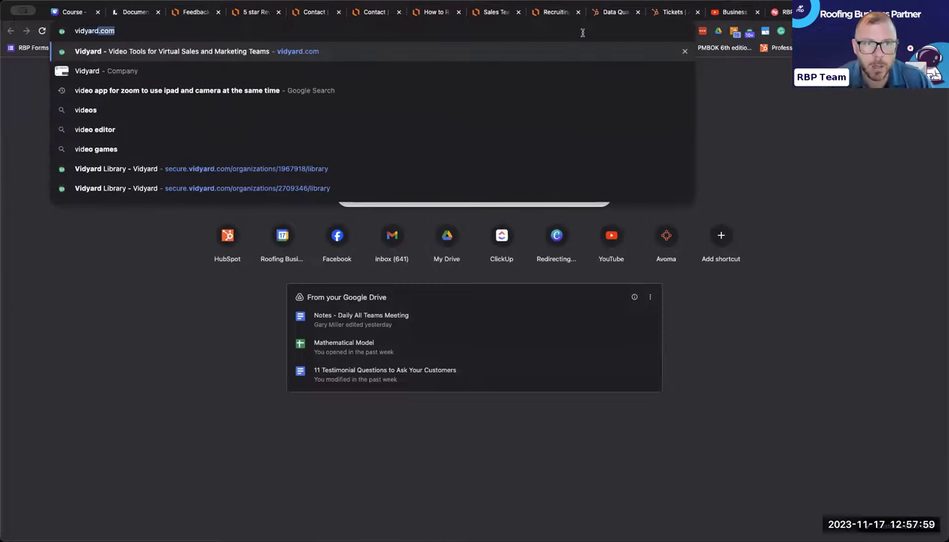
pyautogui.press('Return')
pyautogui.click(590, 145)
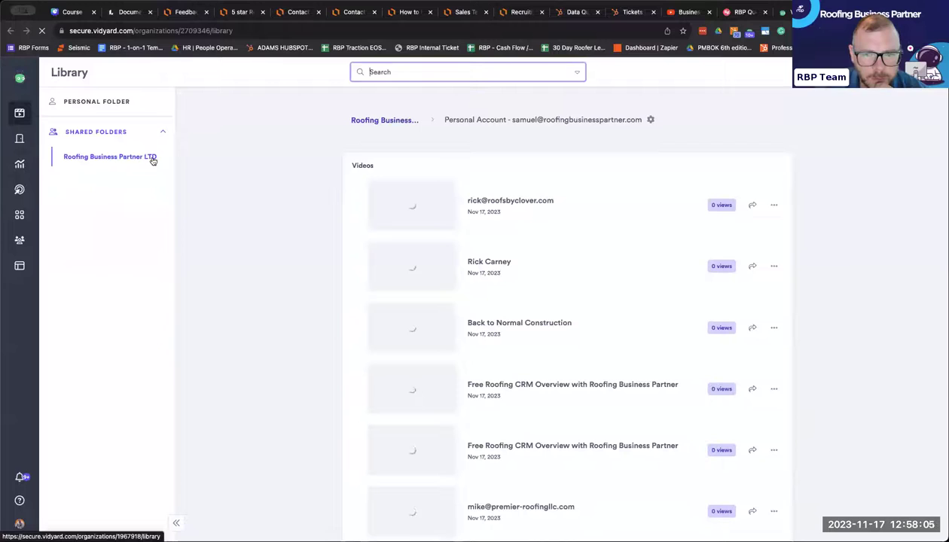
# Open the Boss Roofing | Training Videos folder under Roofing Business Partner LTD and browse its videos.
pyautogui.click(391, 121)
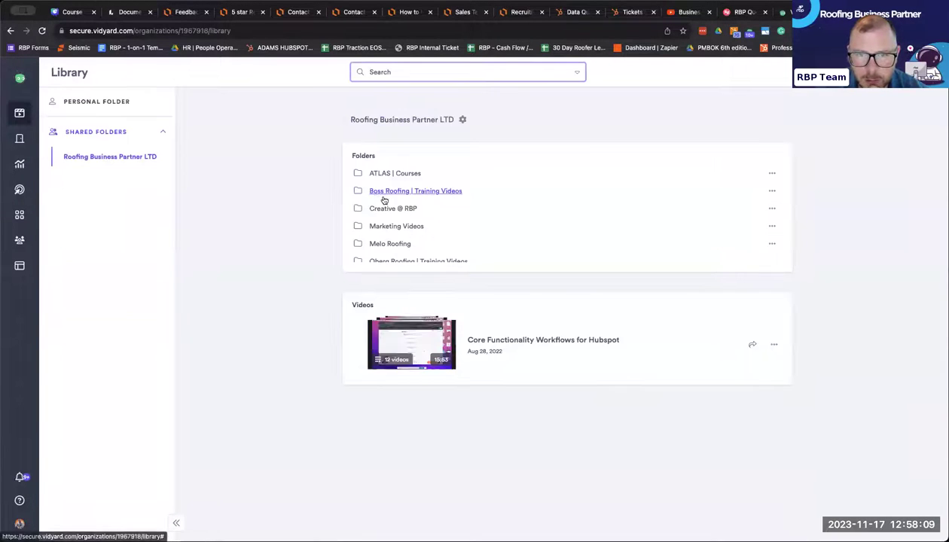
pyautogui.click(391, 192)
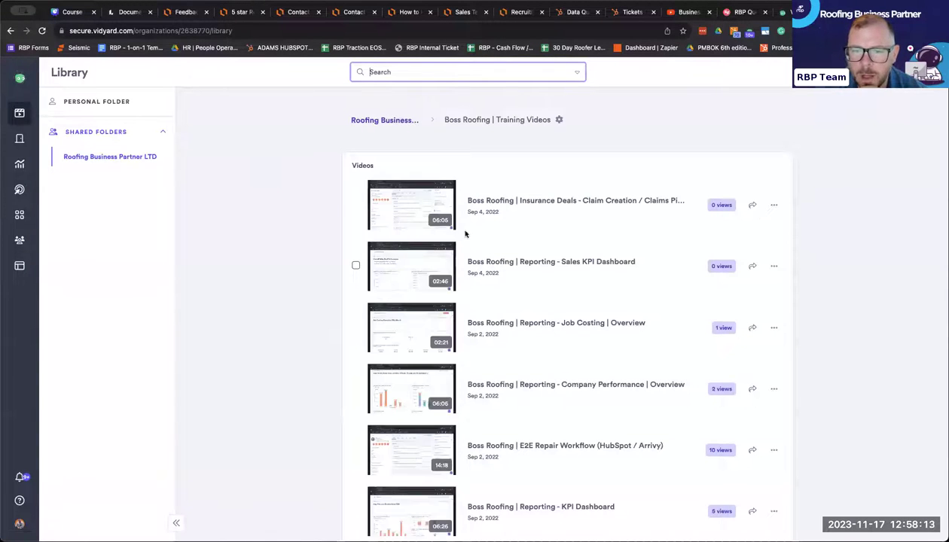
pyautogui.scroll(-10, 398, 270)
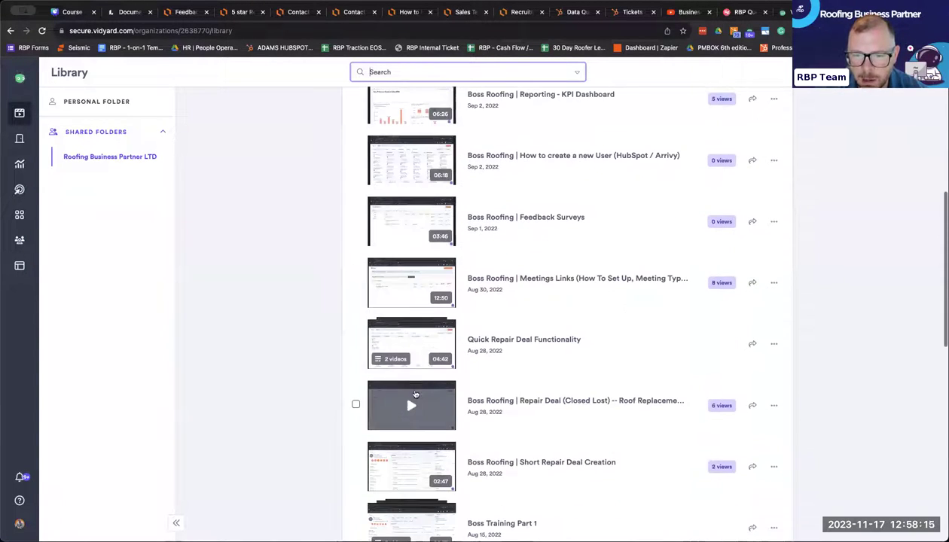
pyautogui.scroll(-3, 416, 390)
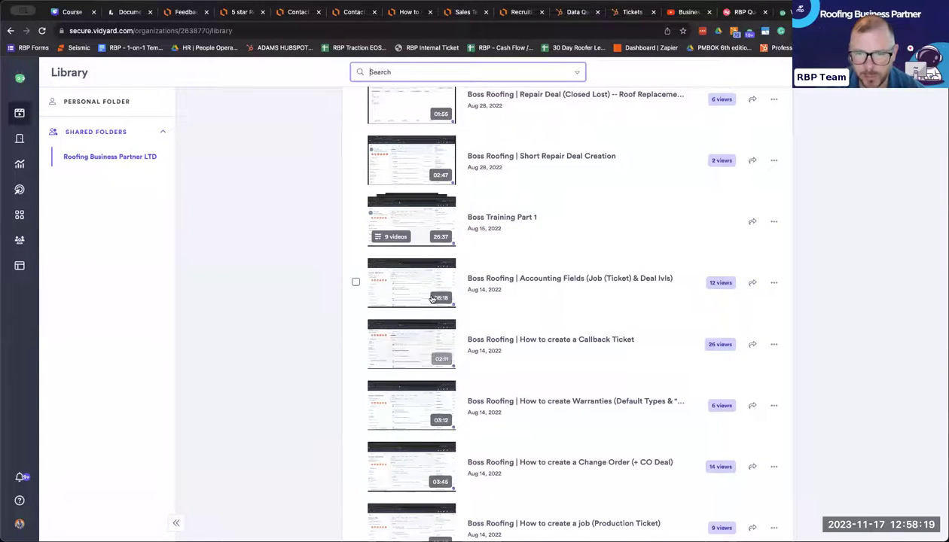
# Return to the RBP Quote Creation 101 guide and check its roof considerations step and recent team views.
pyautogui.click(742, 14)
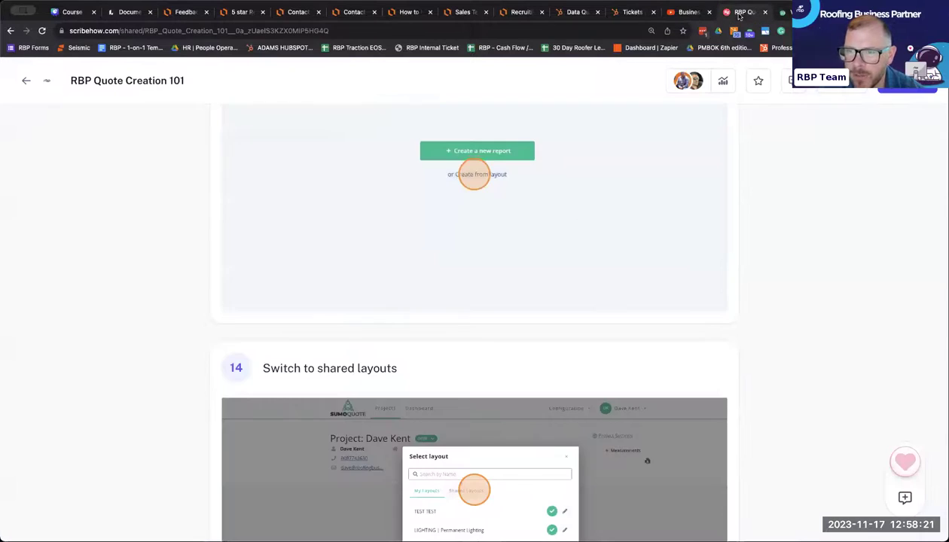
pyautogui.scroll(8, 567, 240)
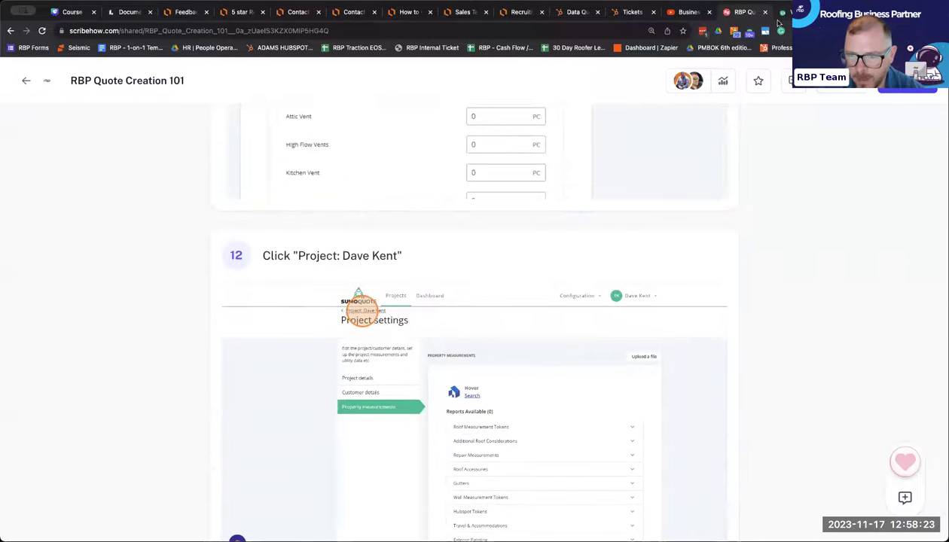
pyautogui.scroll(2, 702, 188)
pyautogui.moveTo(687, 81)
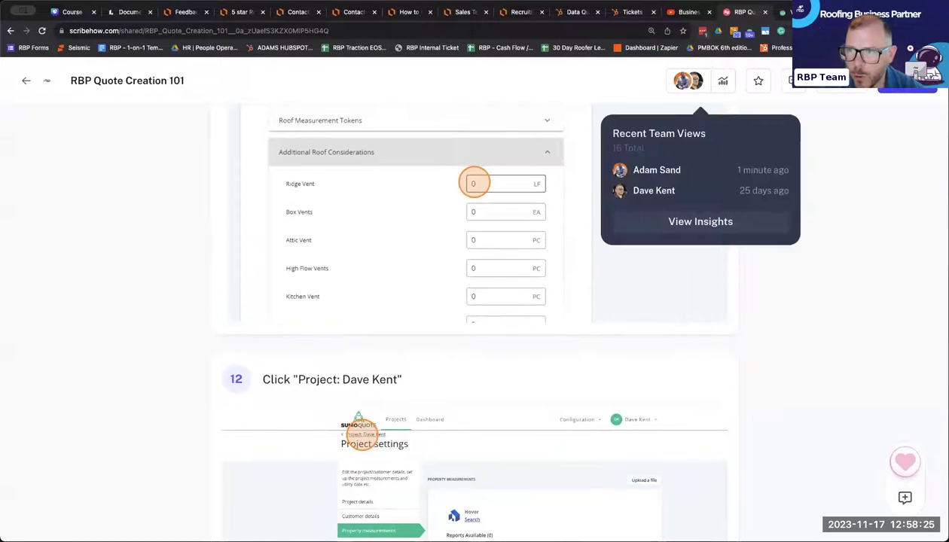
# Switch back to Vidyard, open the Boss Training Part 1 playlist and look through all of its videos.
pyautogui.hotkey('ctrl', 'Tab')
pyautogui.scroll(1, 524, 261)
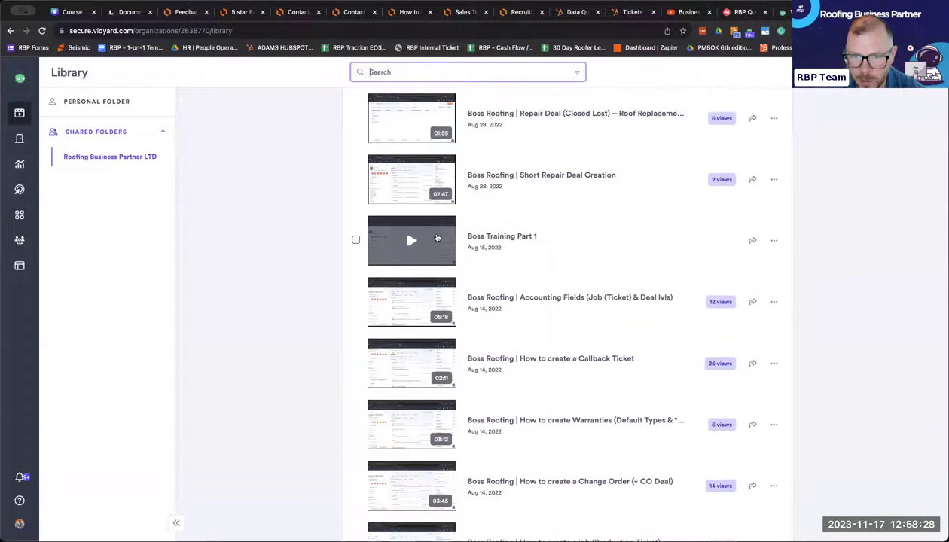
pyautogui.click(492, 238)
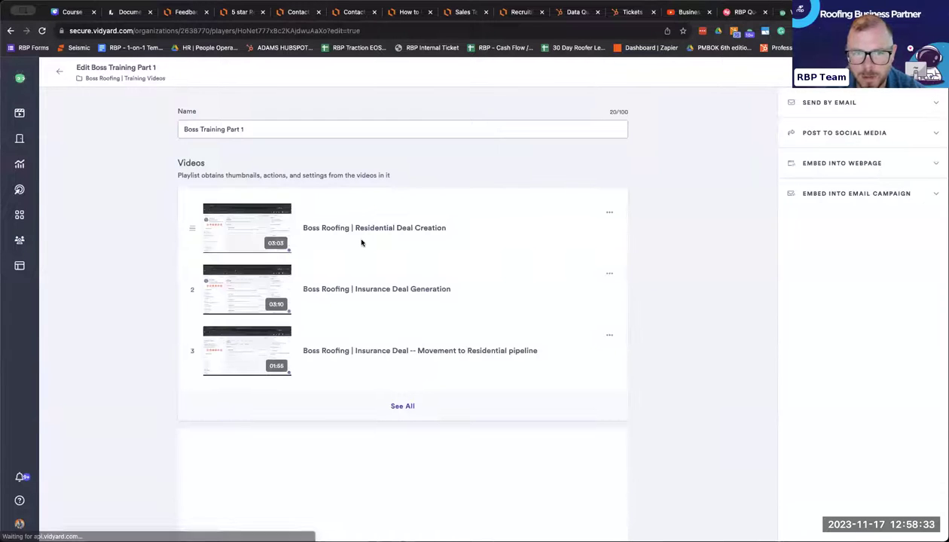
pyautogui.scroll(-3, 361, 243)
pyautogui.click(402, 295)
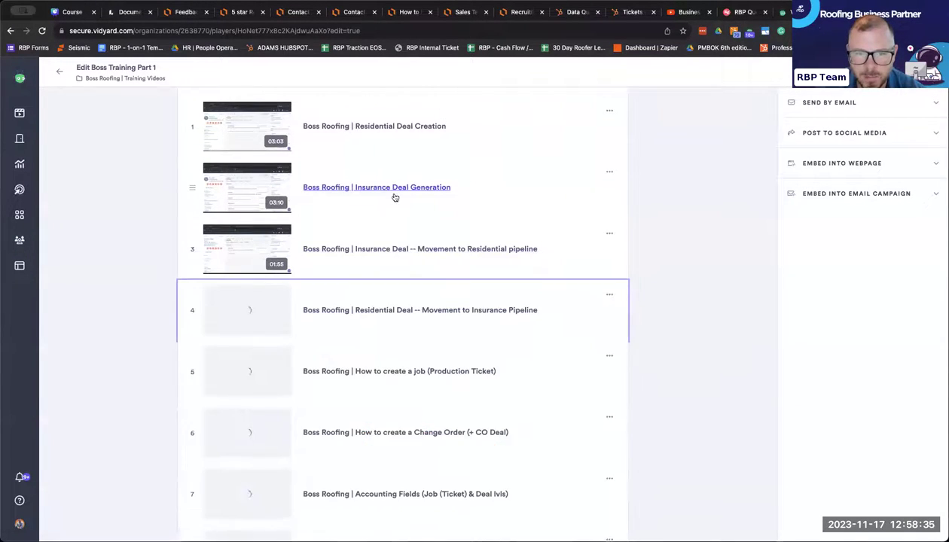
pyautogui.scroll(-5, 394, 197)
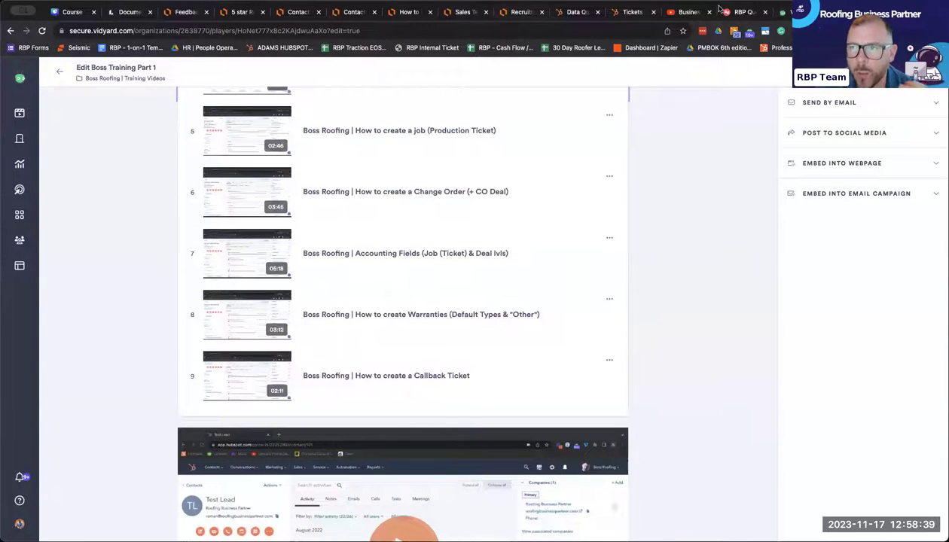
# Switch to HubSpot and change the active account from Roofing USA to RBP Demo.
pyautogui.click(631, 12)
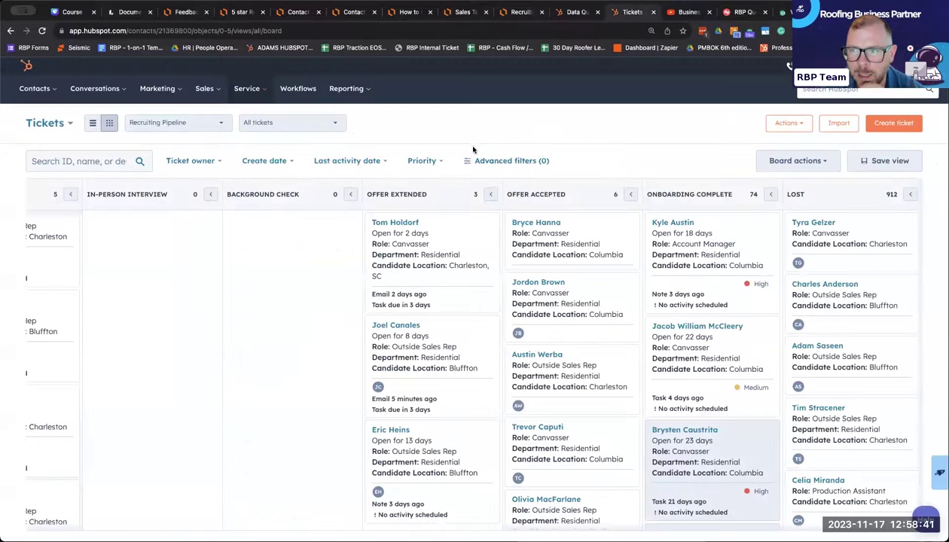
pyautogui.click(932, 66)
pyautogui.click(859, 166)
pyautogui.scroll(-3, 706, 197)
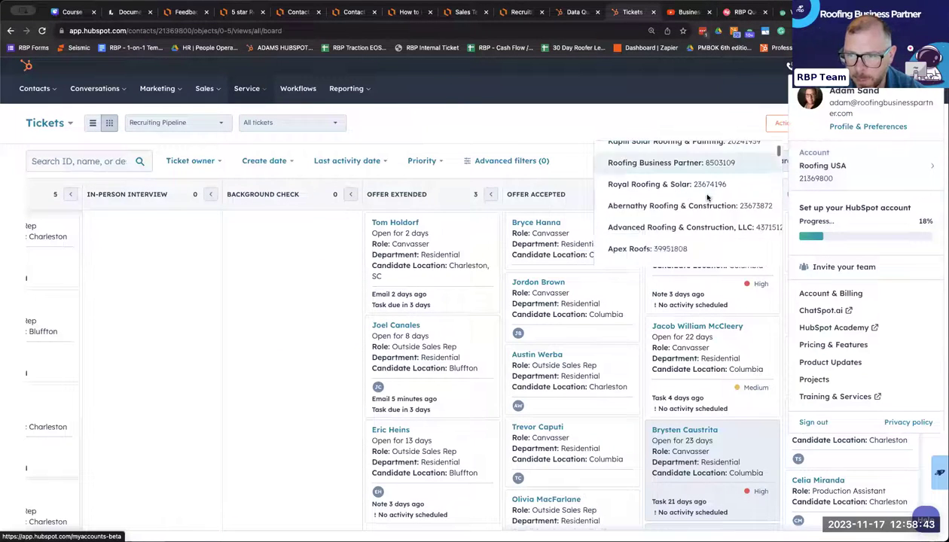
pyautogui.scroll(-10, 662, 222)
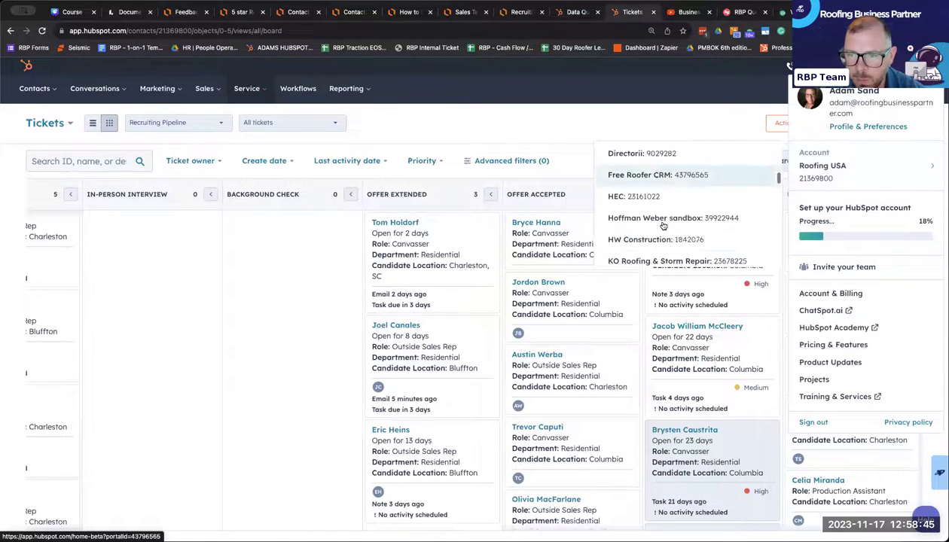
pyautogui.scroll(-5, 663, 224)
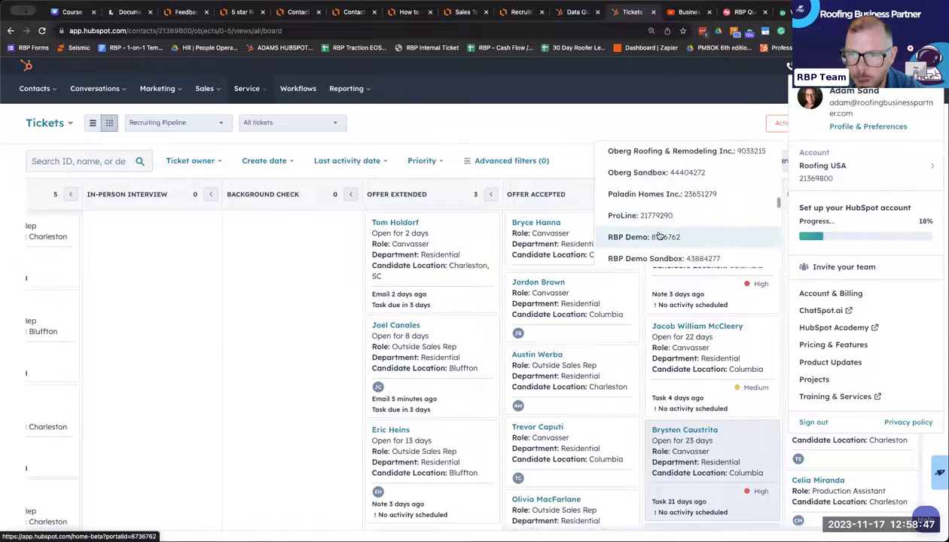
pyautogui.click(658, 237)
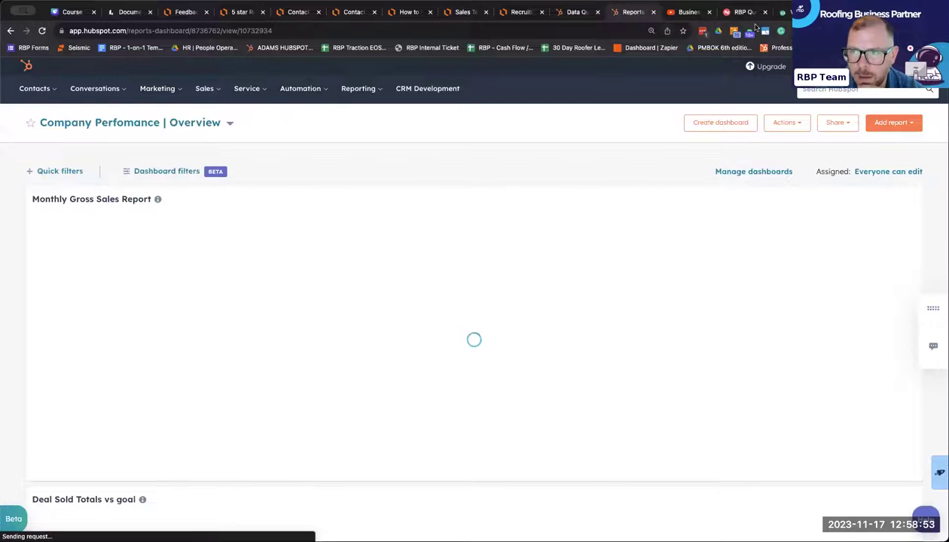
# Open the Supered knowledge cards over HubSpot and read through the How to Use the Task Board guide.
pyautogui.click(756, 30)
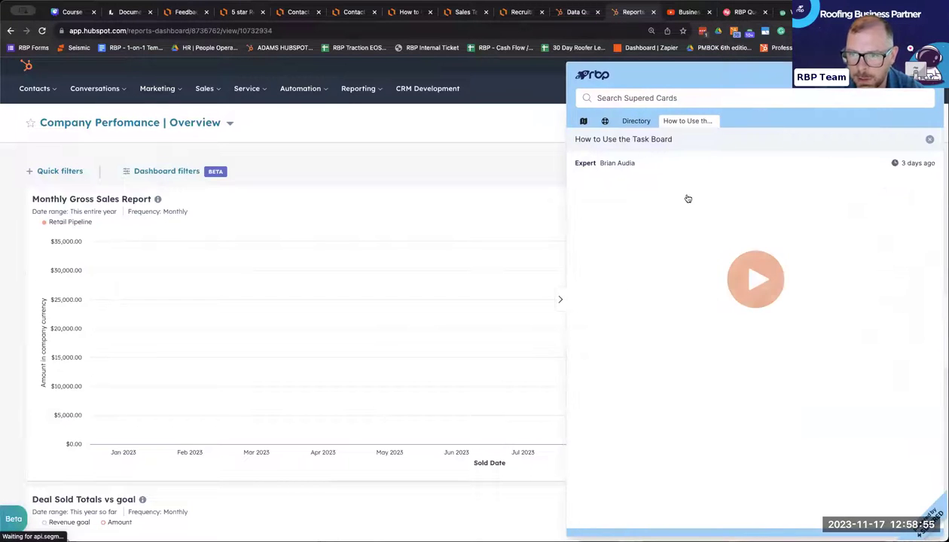
pyautogui.scroll(-5, 710, 224)
pyautogui.scroll(-5, 710, 226)
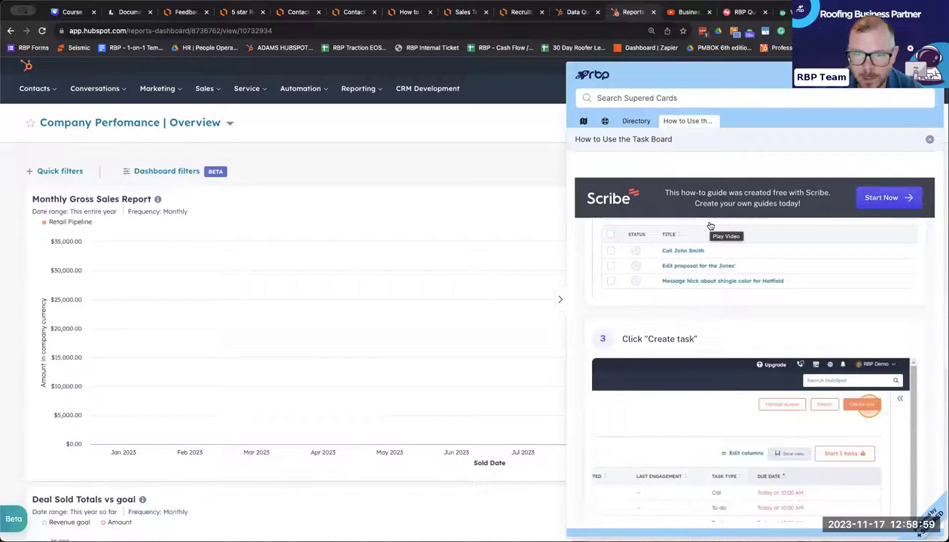
pyautogui.scroll(-10, 709, 225)
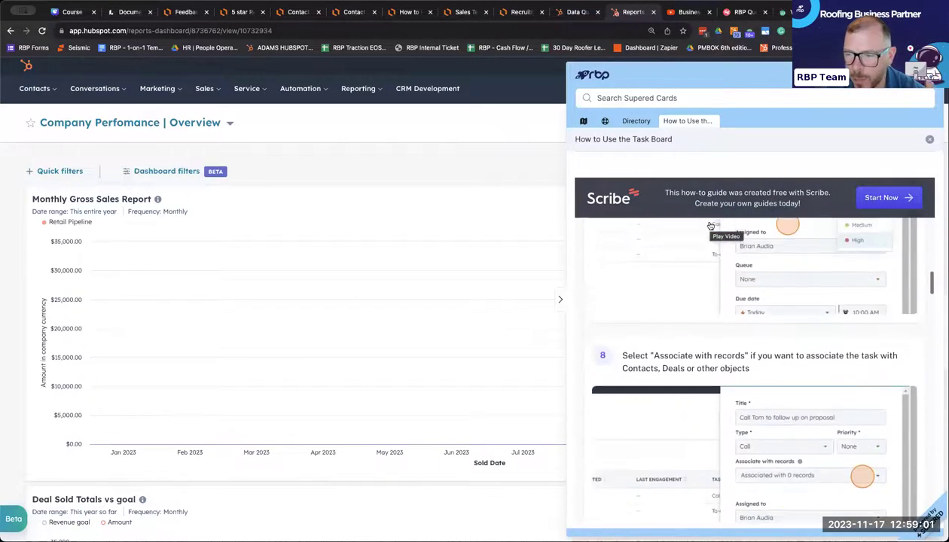
pyautogui.scroll(-5, 710, 226)
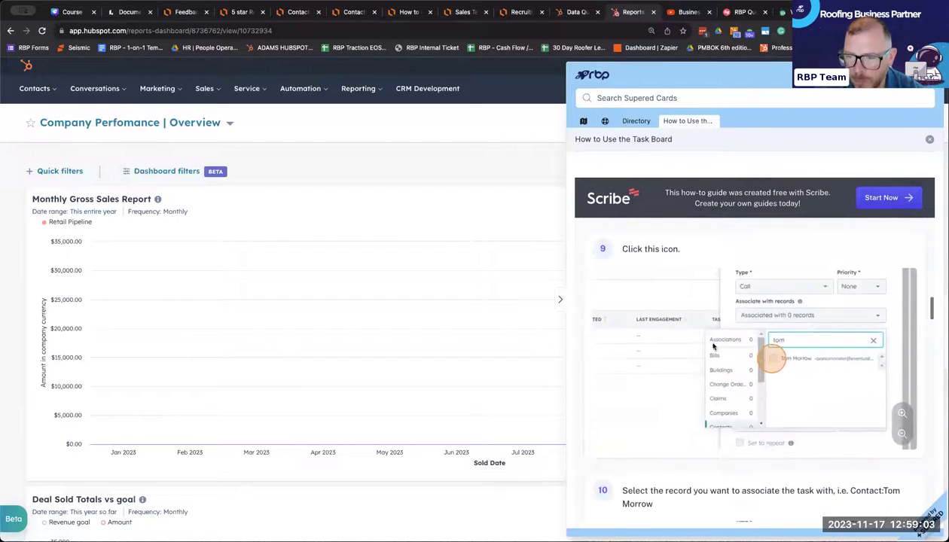
pyautogui.scroll(-10, 744, 362)
pyautogui.scroll(-10, 708, 309)
pyautogui.scroll(-5, 709, 309)
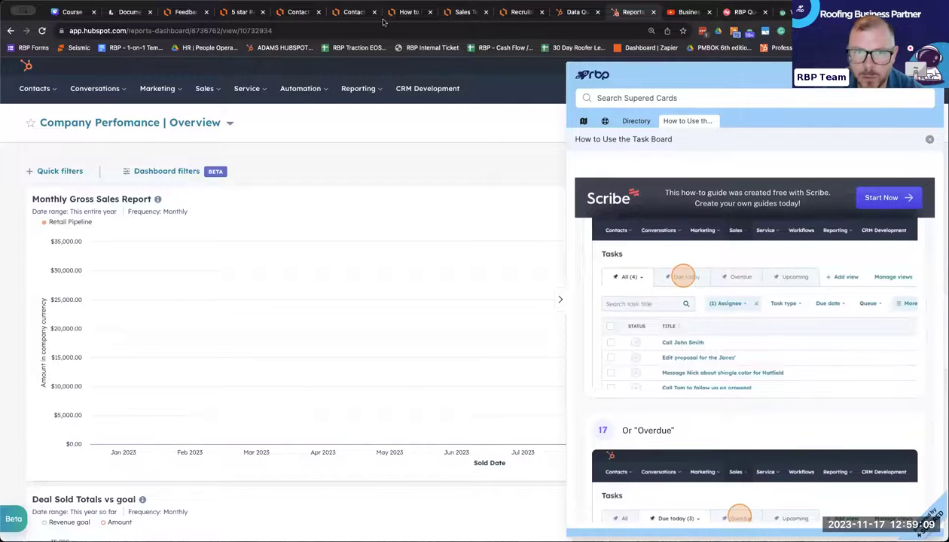
# Load the ClickUp All Folders timeline of RBP Consulting, INC. in place of the Lucid documents page.
pyautogui.click(127, 12)
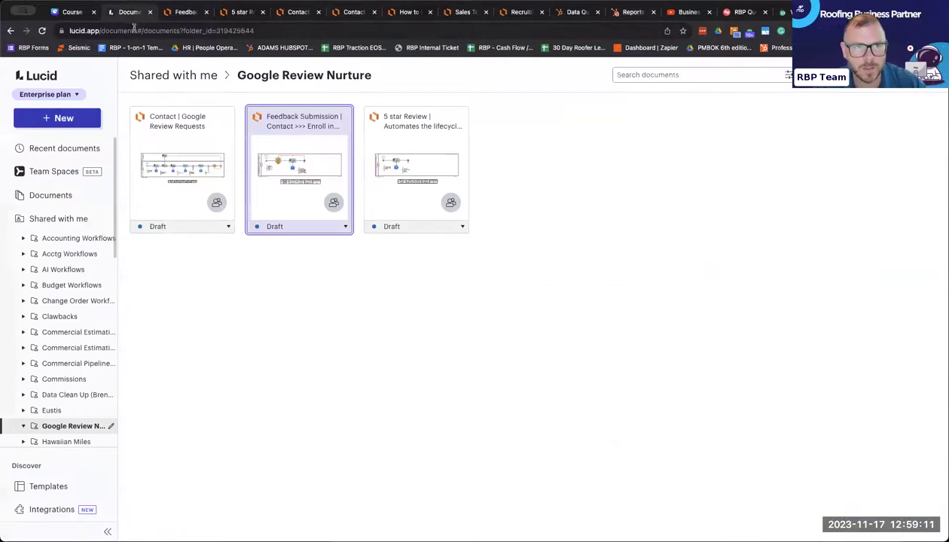
pyautogui.click(134, 30)
pyautogui.write('click')
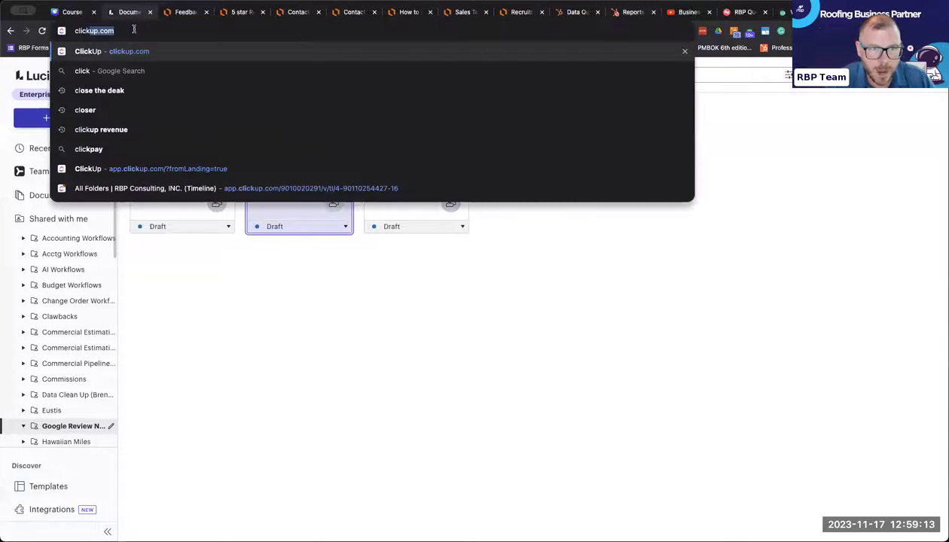
pyautogui.click(125, 187)
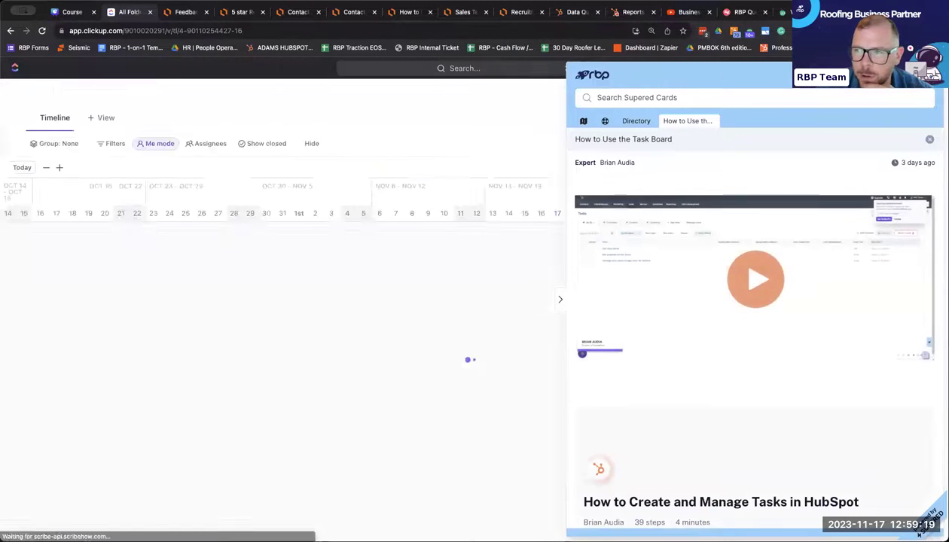
# Find the RBP Operations space among the ClickUp spaces and open its overview.
pyautogui.scroll(5, 94, 313)
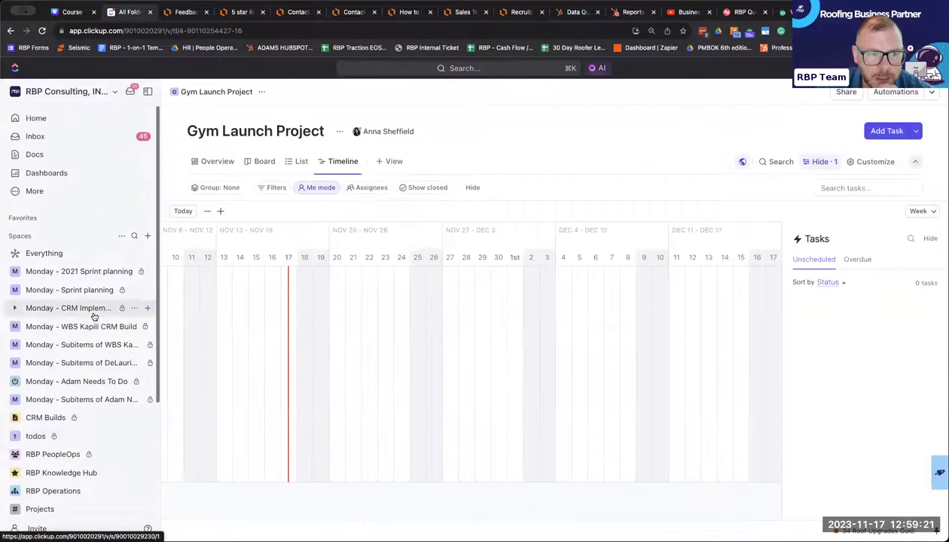
pyautogui.scroll(-3, 60, 269)
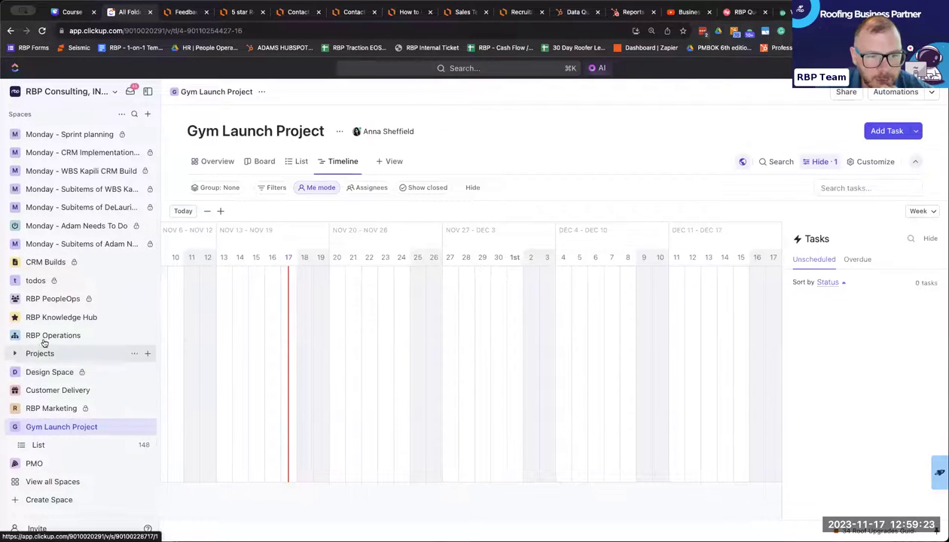
pyautogui.click(43, 333)
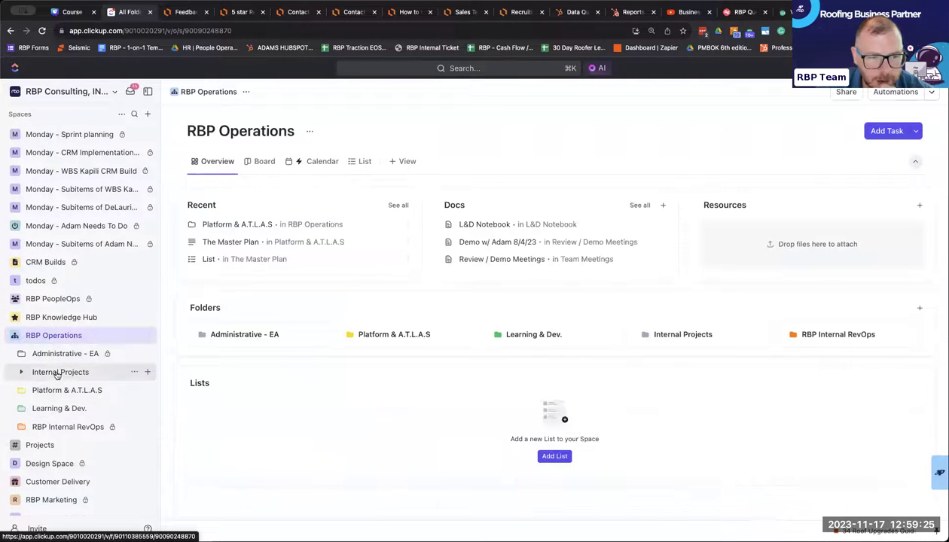
# Open The Master Plan list in the Platform & A.T.L.A.S folder and turn off Me mode to review everyone's ATLAS tasks.
pyautogui.click(55, 390)
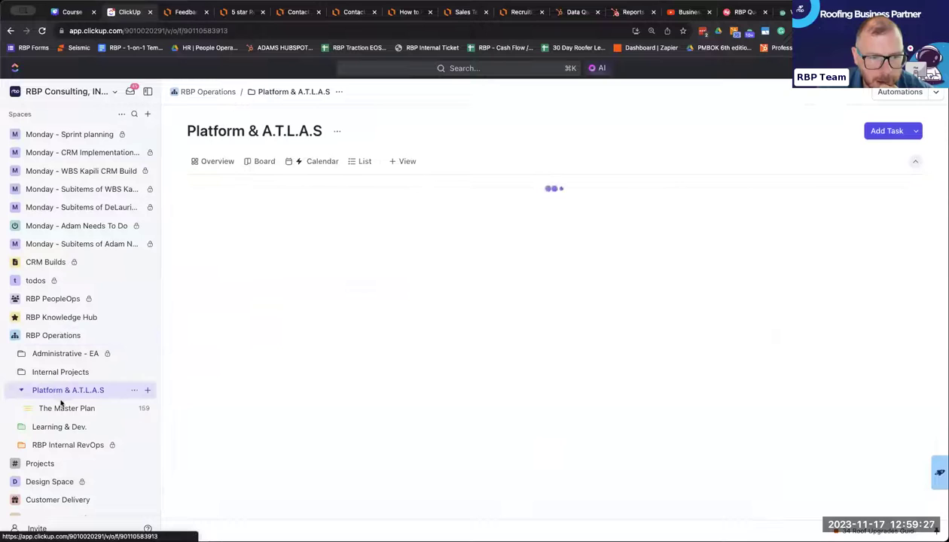
pyautogui.click(63, 408)
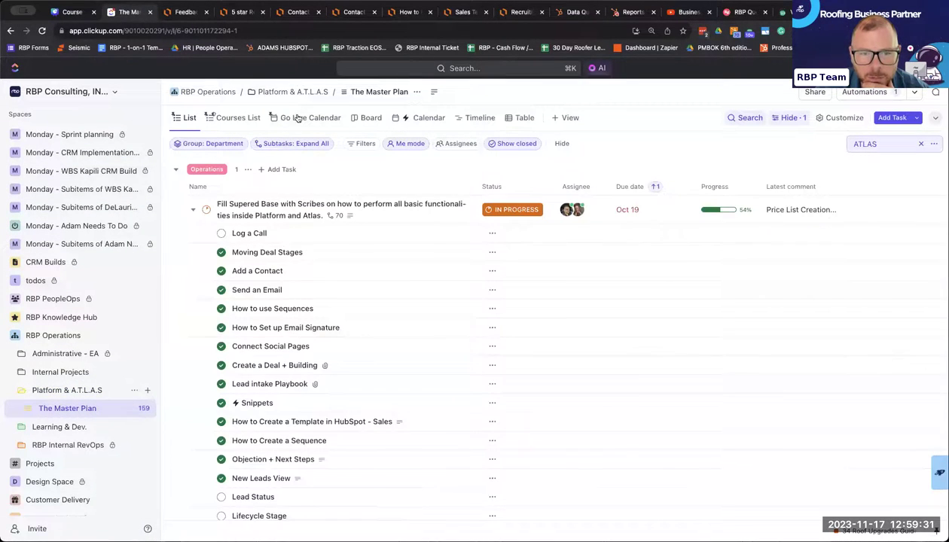
pyautogui.scroll(-10, 324, 248)
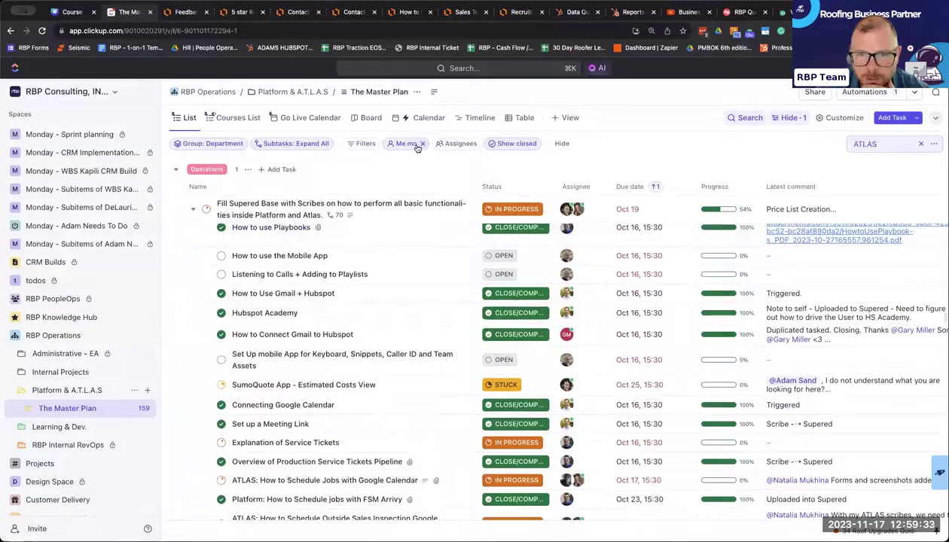
pyautogui.click(422, 144)
pyautogui.scroll(-10, 352, 269)
pyautogui.scroll(-15, 352, 269)
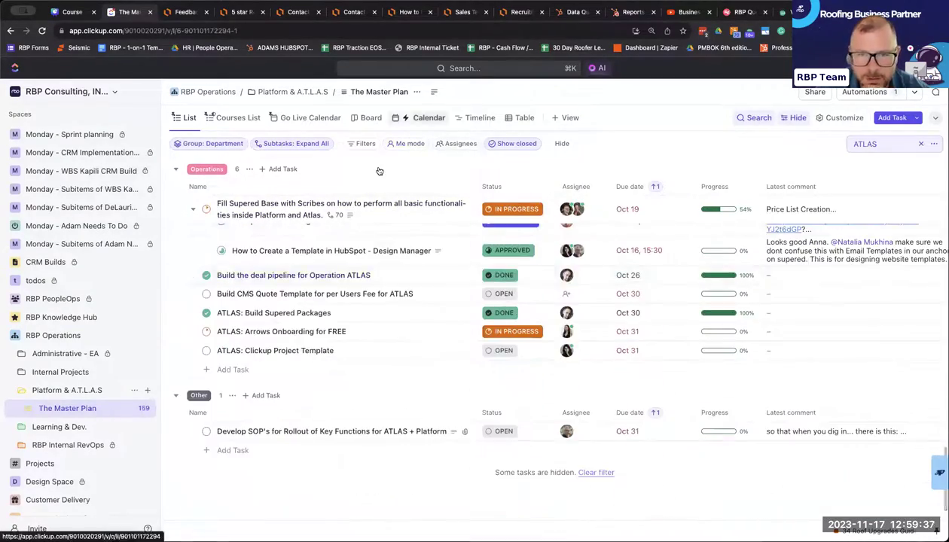
# Show The Master Plan as a timeline without closed tasks and look back to early November 2023.
pyautogui.click(477, 118)
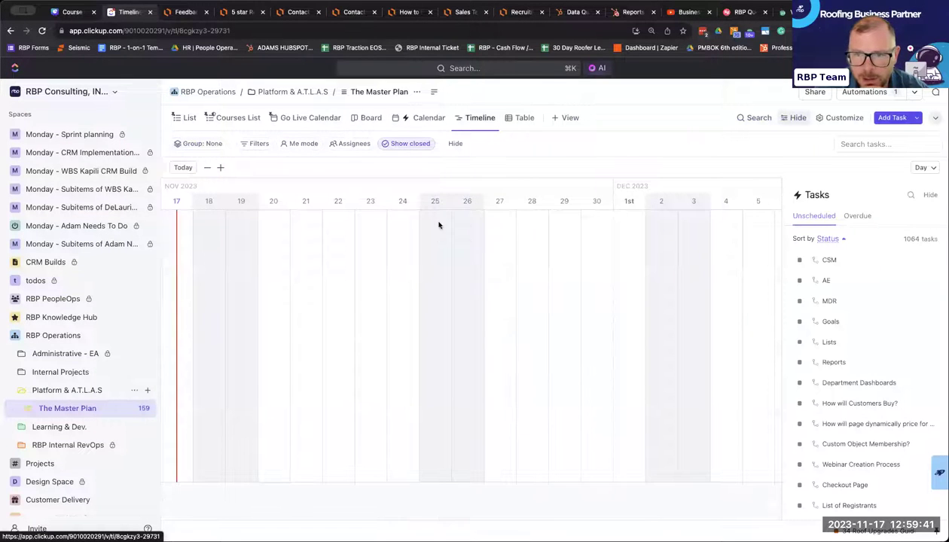
pyautogui.click(422, 143)
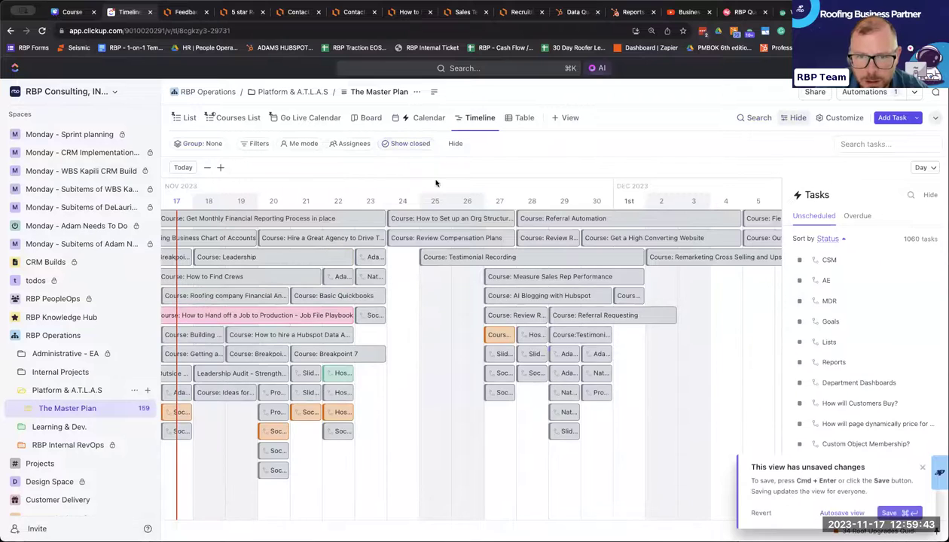
pyautogui.hscroll(-10, 475, 389)
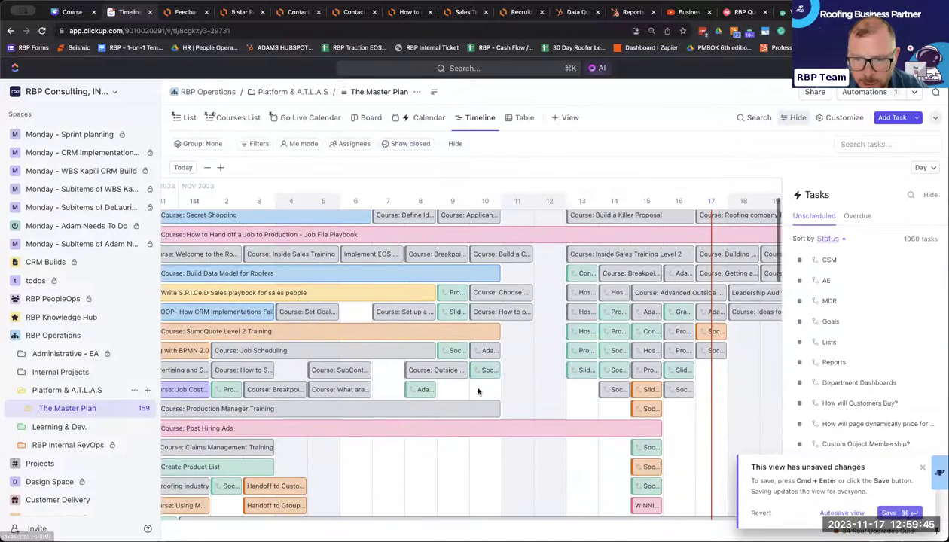
pyautogui.click(205, 167)
pyautogui.hscroll(-15, 421, 342)
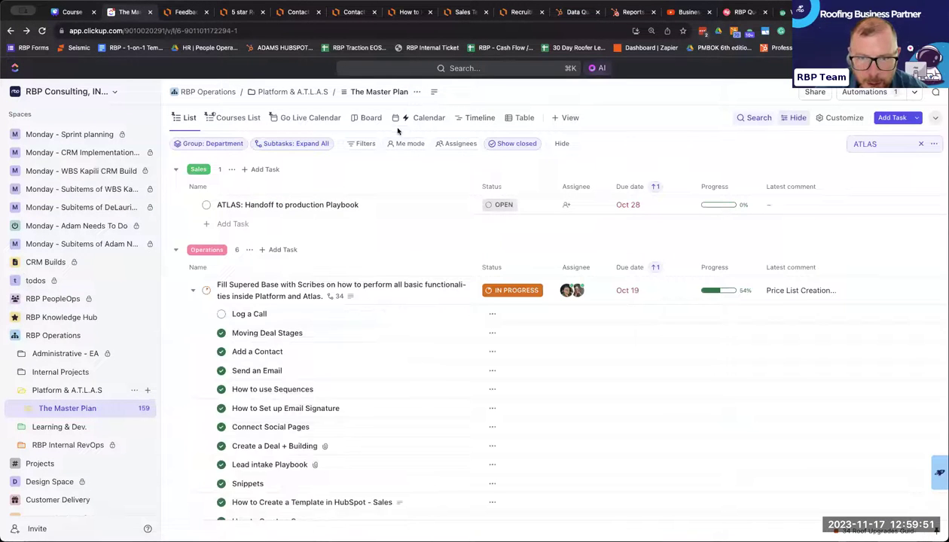
# Open The Master Plan's timeline and review the scheduled courses and tasks from November back into October 2023.
pyautogui.click(480, 118)
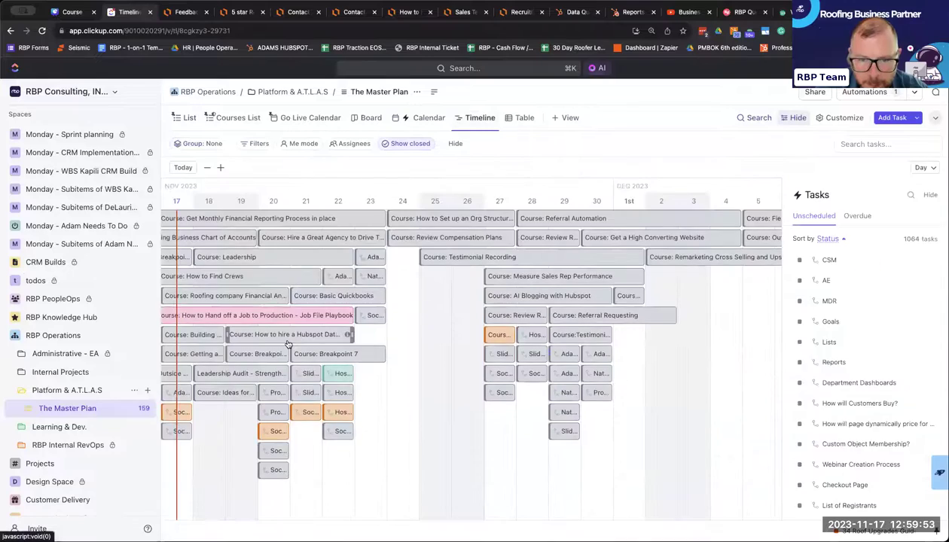
pyautogui.hscroll(-10, 287, 341)
pyautogui.hscroll(-10, 288, 341)
pyautogui.scroll(-3, 287, 342)
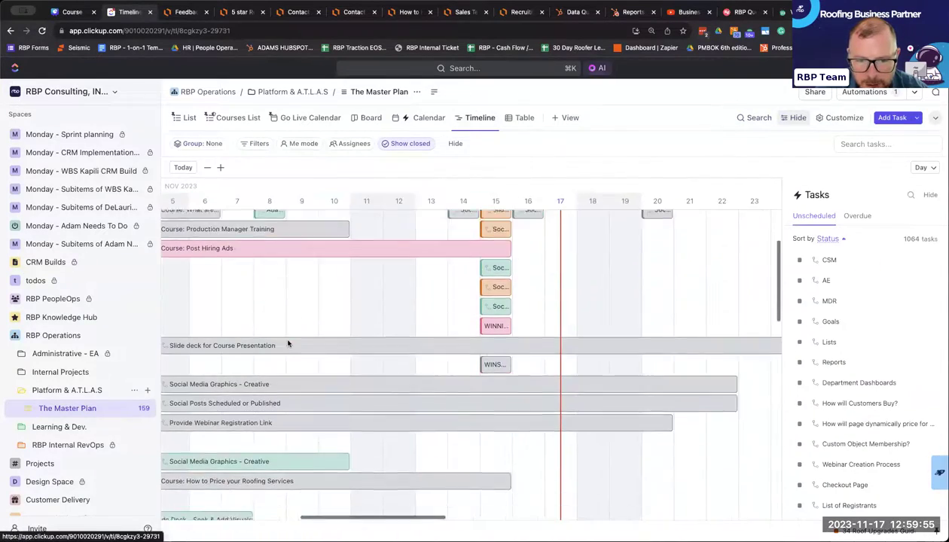
pyautogui.scroll(-10, 288, 341)
pyautogui.hscroll(-4, 287, 341)
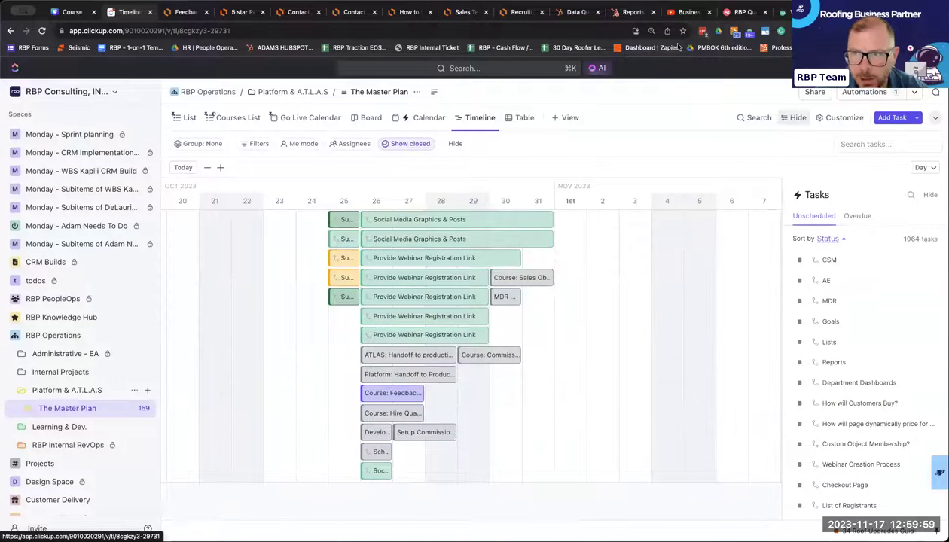
# Switch to the RBP Quote Creation 101 guide in Scribe and review its earlier steps and recent team views.
pyautogui.press('super+9')
pyautogui.hotkey('ctrl', 'shift', 'Tab')
pyautogui.scroll(5, 399, 323)
pyautogui.scroll(2, 399, 323)
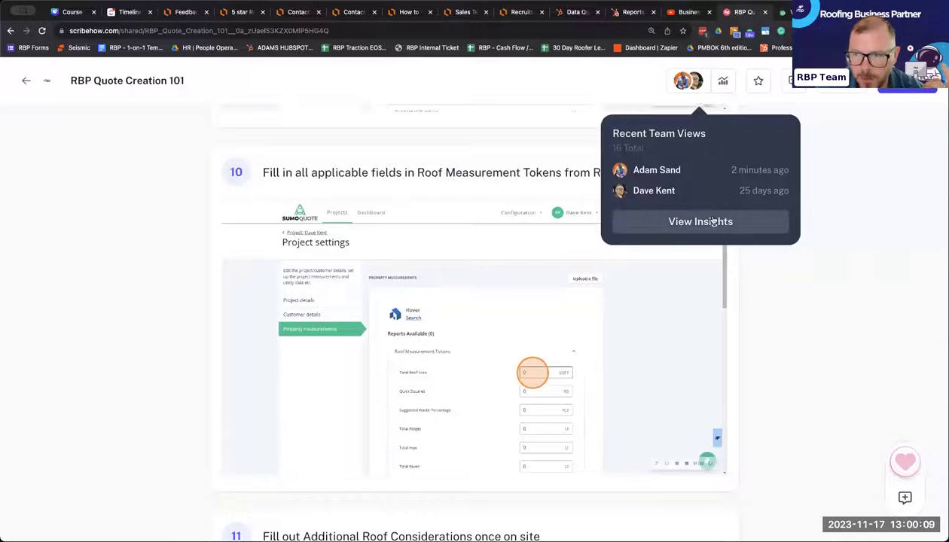
pyautogui.scroll(18, 480, 260)
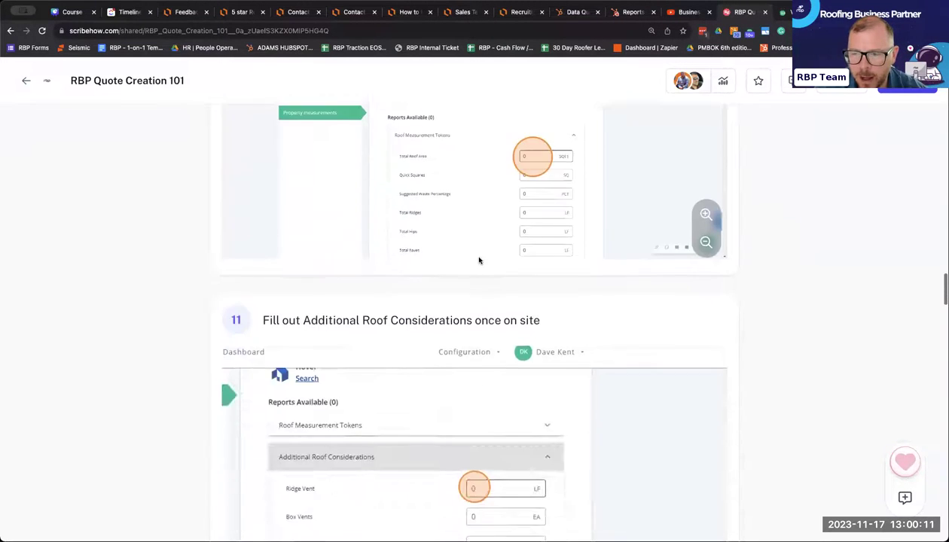
pyautogui.scroll(10, 479, 261)
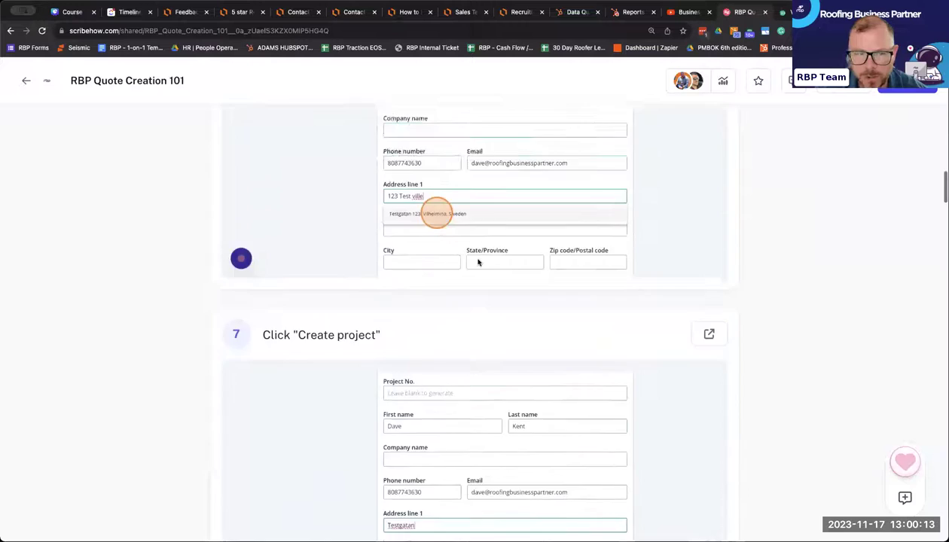
pyautogui.moveTo(680, 81)
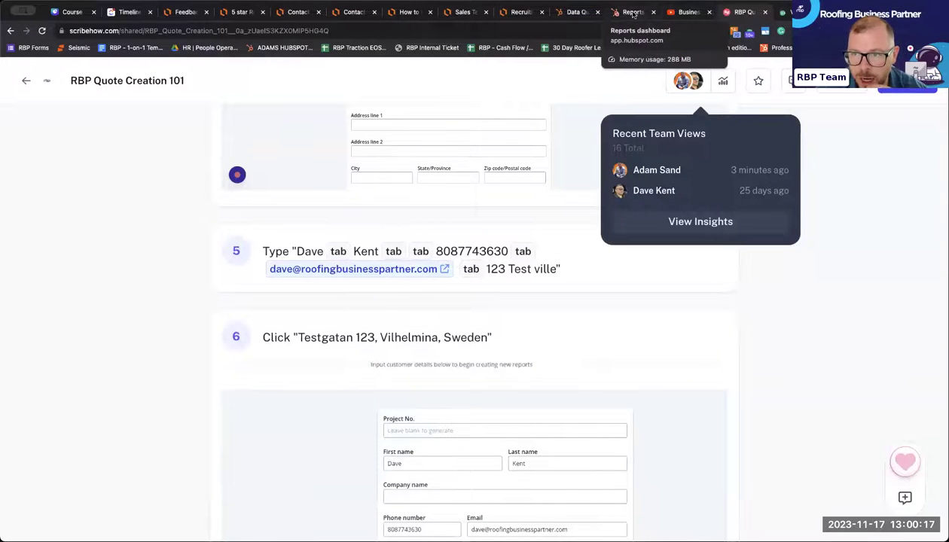
# Switch to the HubSpot dashboard and read the How to Use the Task Board guide onward to step 39.
pyautogui.click(634, 12)
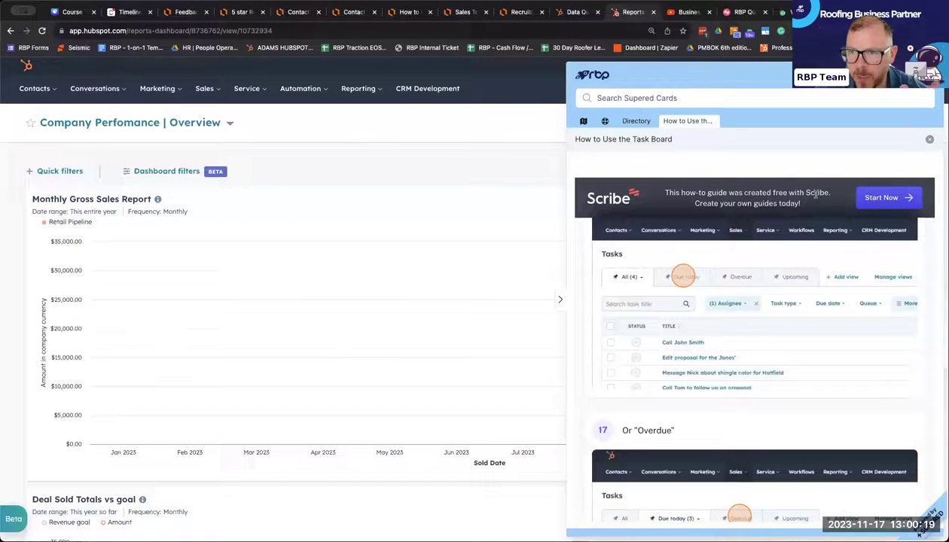
pyautogui.scroll(-10, 796, 336)
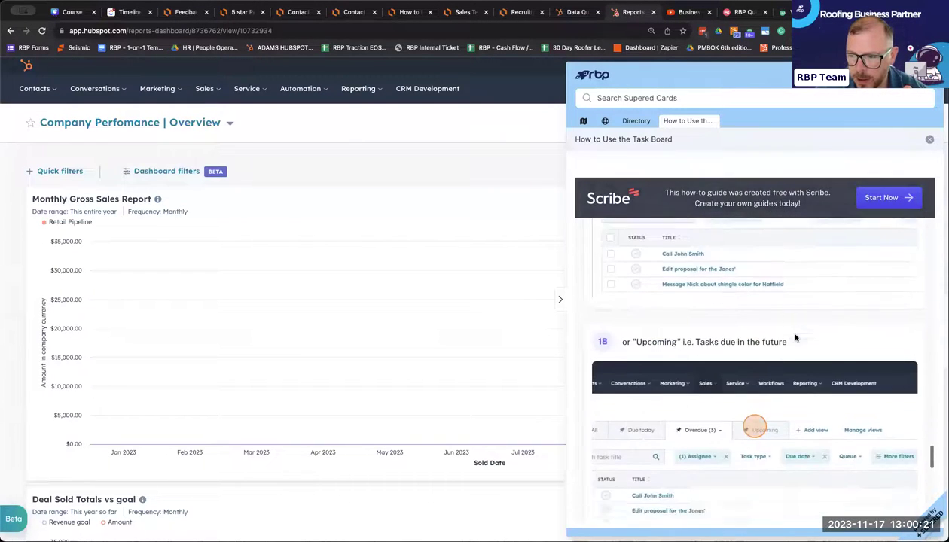
pyautogui.scroll(-20, 795, 337)
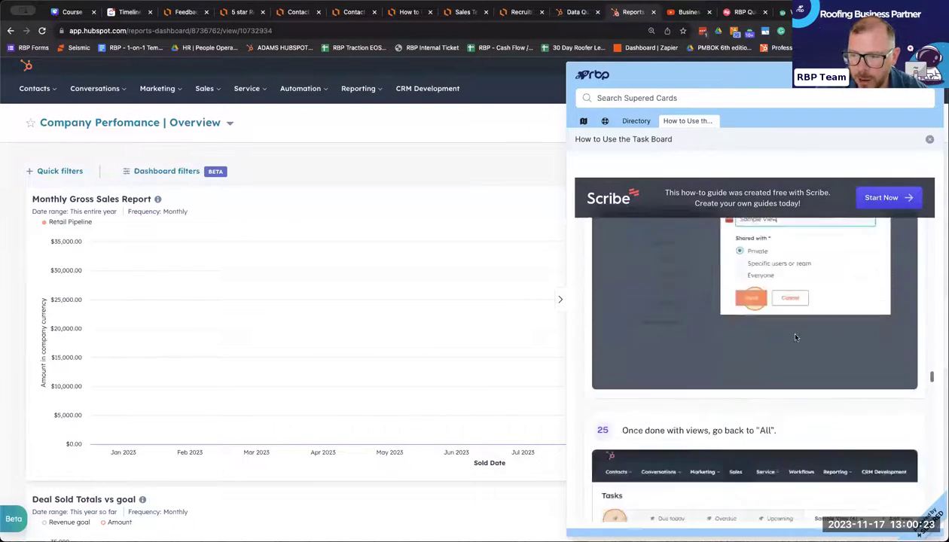
pyautogui.scroll(-20, 795, 338)
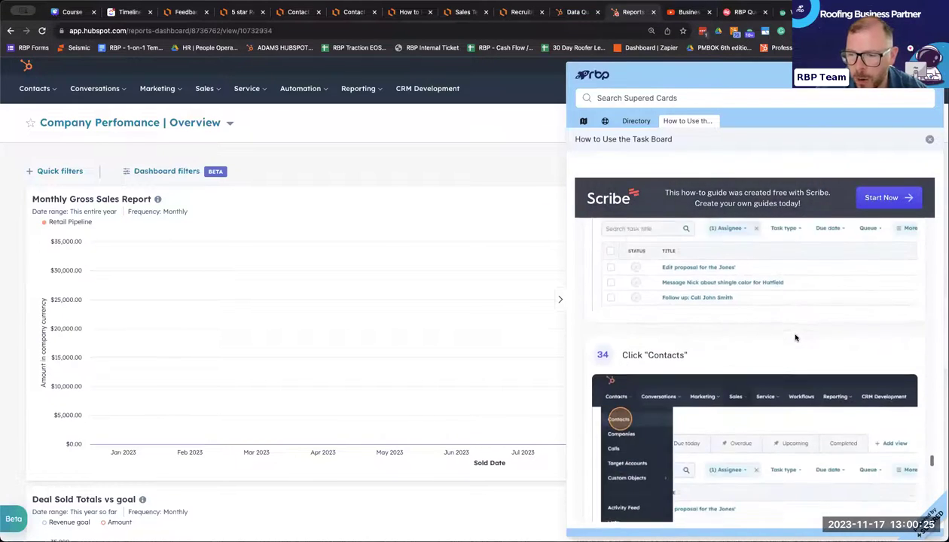
pyautogui.scroll(-10, 796, 337)
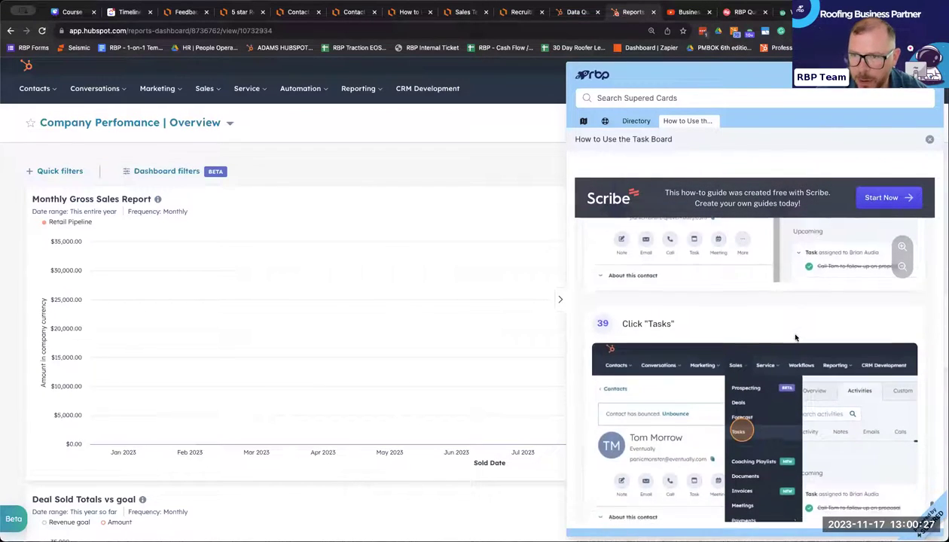
# Look through Supered's card directory, help and getting-started pages, and return to the How to Use the Task Board guide.
pyautogui.click(637, 121)
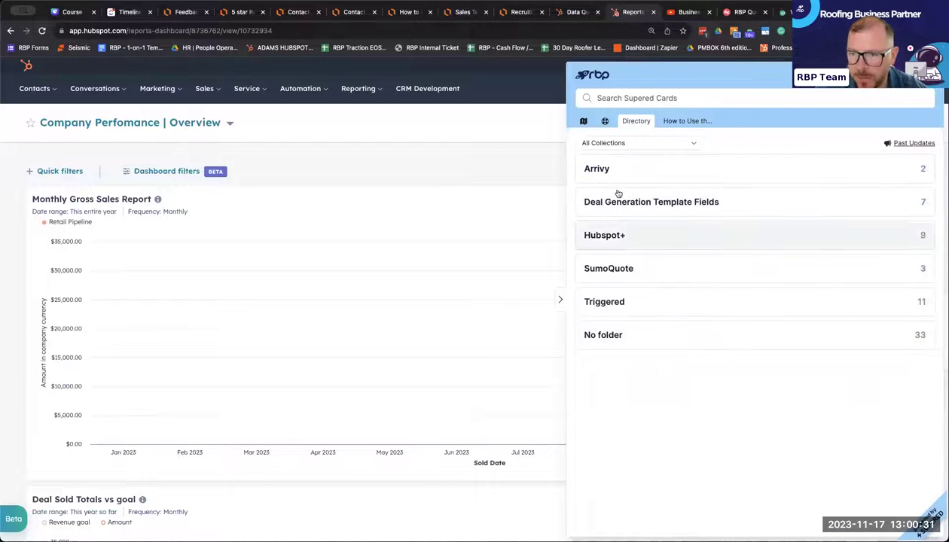
pyautogui.click(605, 122)
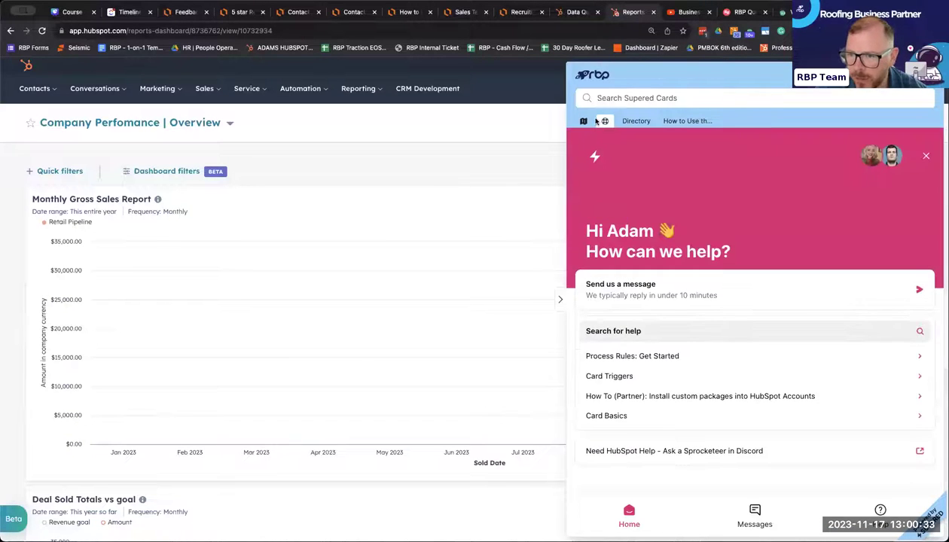
pyautogui.click(584, 121)
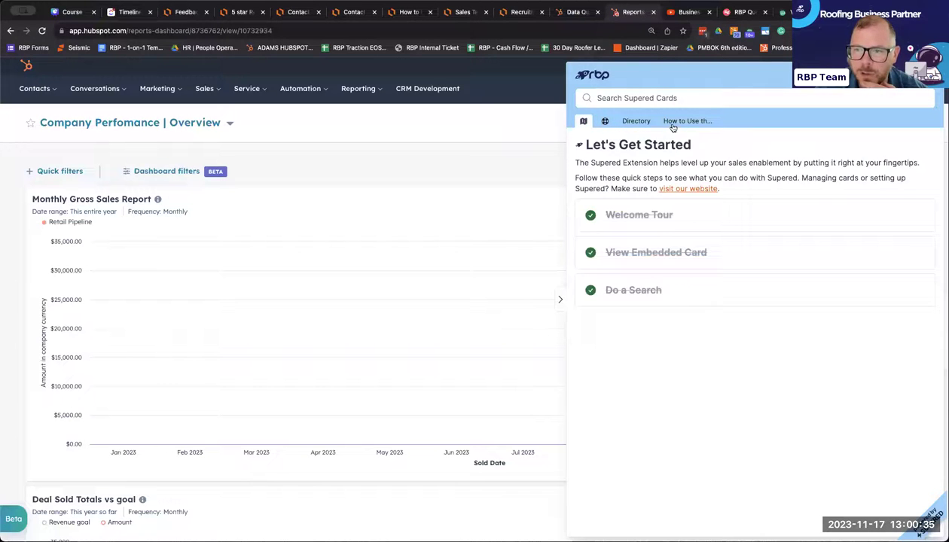
pyautogui.click(672, 121)
pyautogui.scroll(-15, 750, 413)
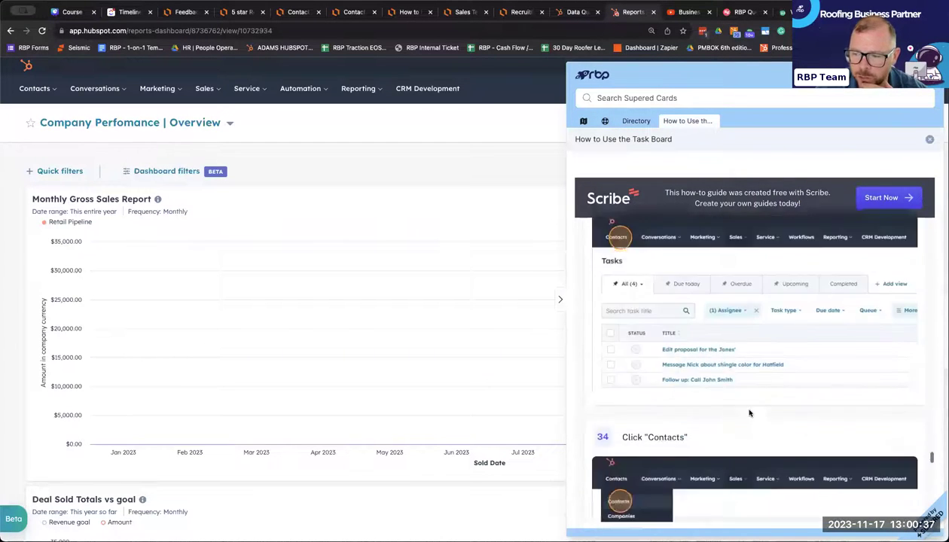
pyautogui.scroll(10, 750, 413)
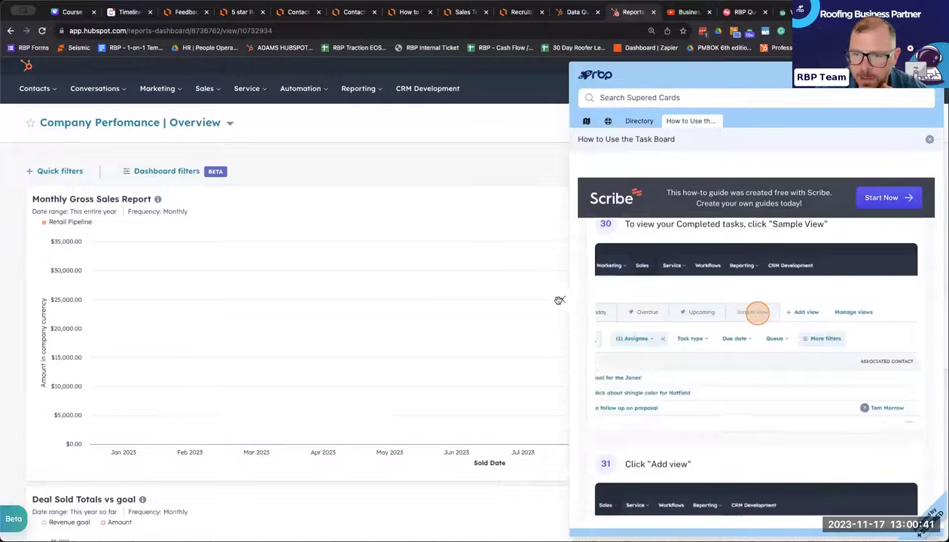
# Narrow the Supered sidebar, preview the Task Board card attached to Tasks under Sales, and close the preview.
pyautogui.click(559, 300)
pyautogui.click(211, 97)
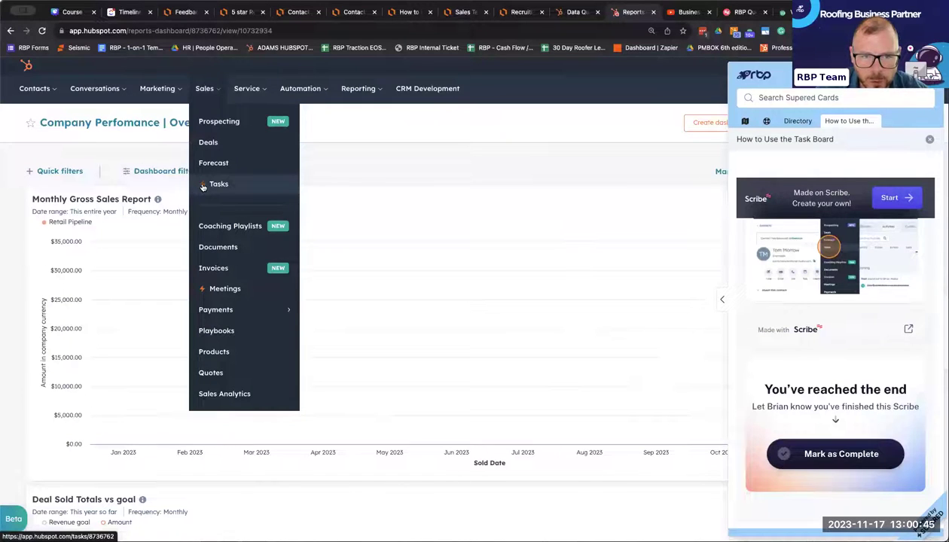
pyautogui.moveTo(203, 187)
pyautogui.scroll(-3, 336, 159)
pyautogui.scroll(-3, 337, 159)
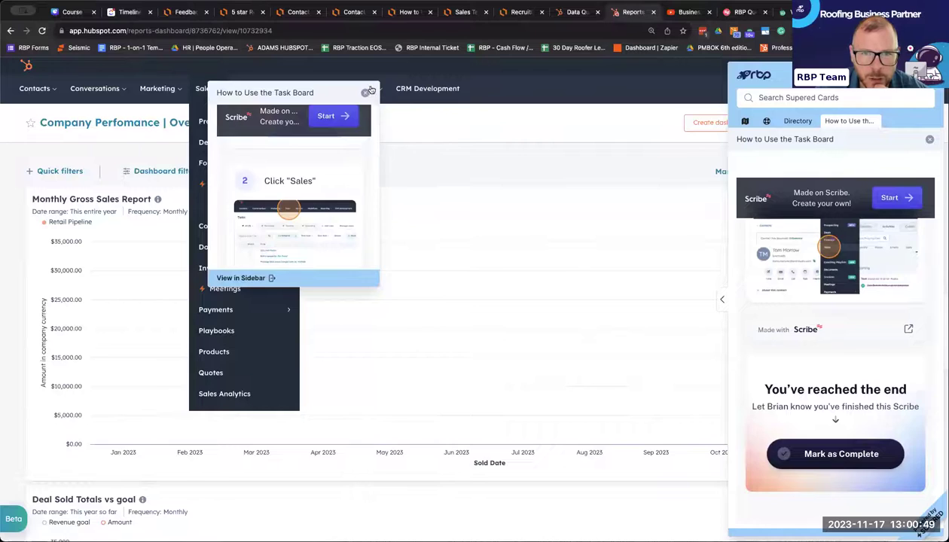
pyautogui.click(366, 92)
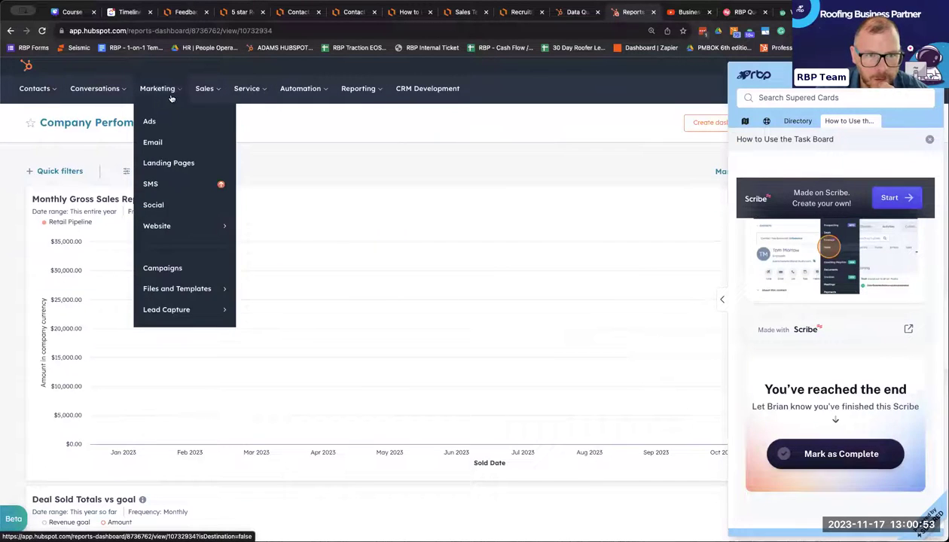
# Preview the How to Create and Use Meeting Links In HubSpot card attached to Meetings under Sales, and close it.
pyautogui.moveTo(202, 91)
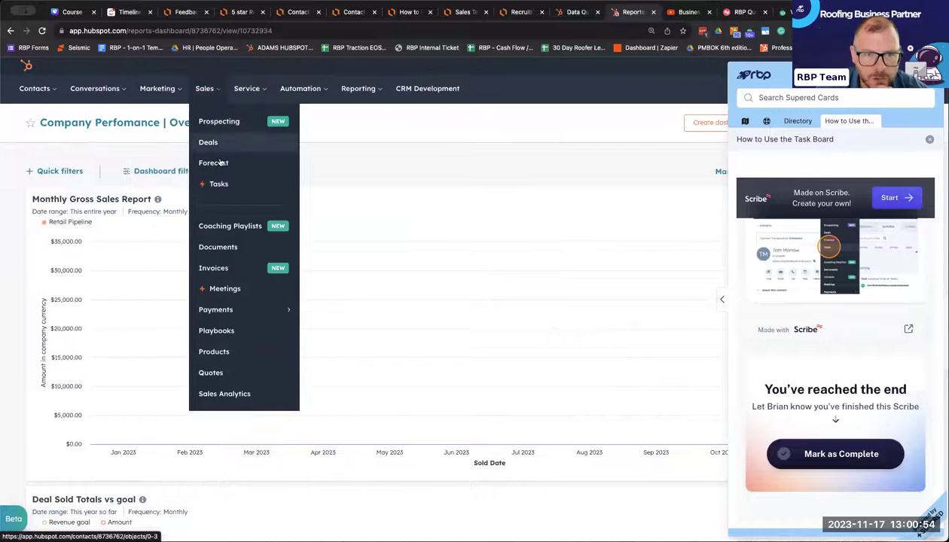
pyautogui.click(202, 291)
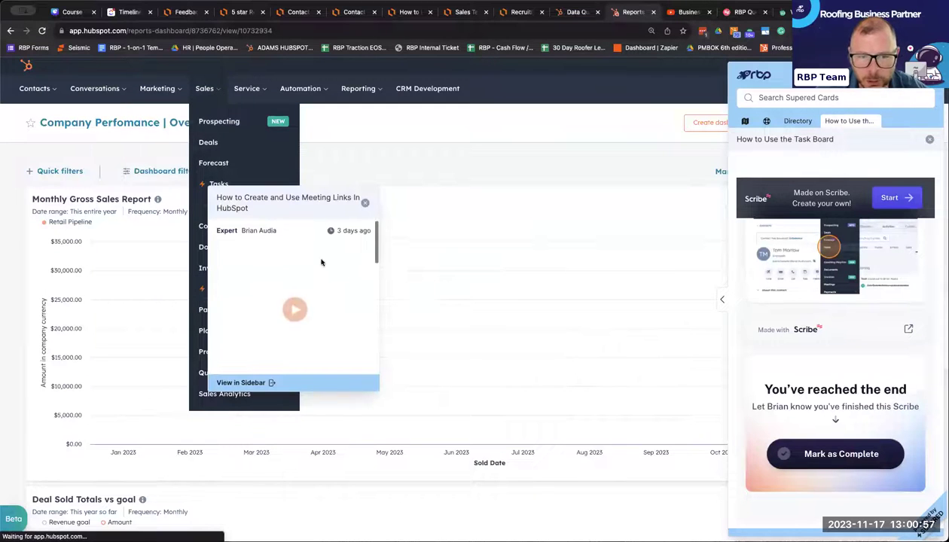
pyautogui.scroll(-5, 309, 256)
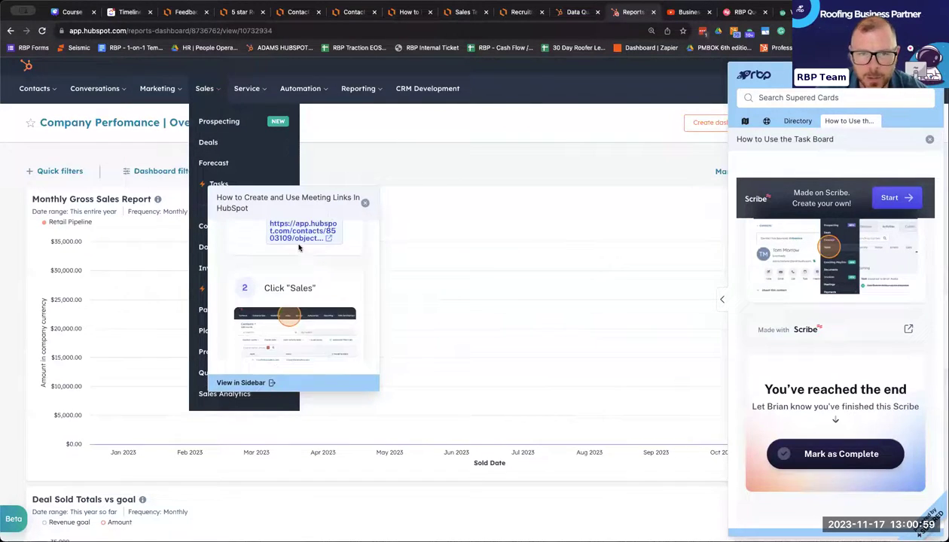
pyautogui.click(366, 205)
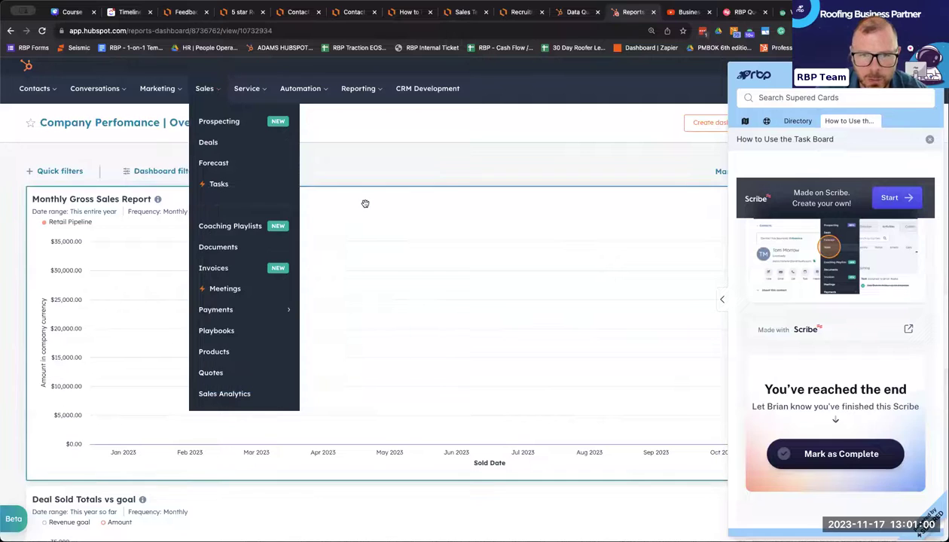
# Read the meeting links guide in the Supered sidebar and switch back to RBP Quote Creation 101 in Scribe.
pyautogui.click(202, 291)
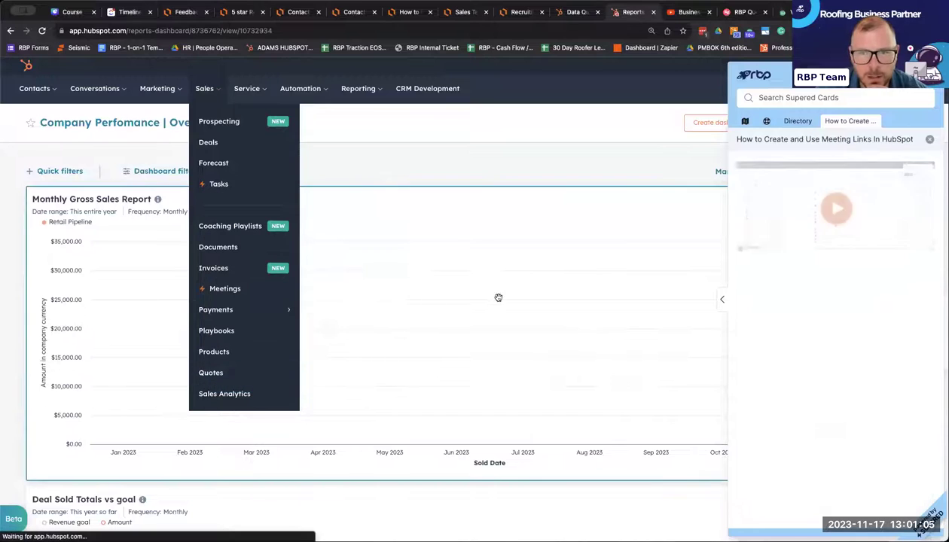
pyautogui.scroll(-10, 836, 339)
pyautogui.scroll(-3, 836, 302)
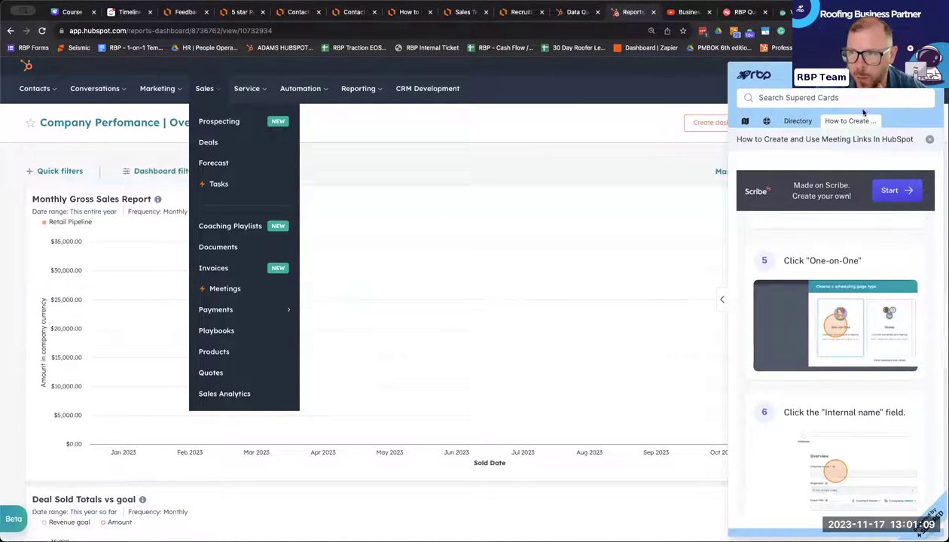
pyautogui.click(744, 13)
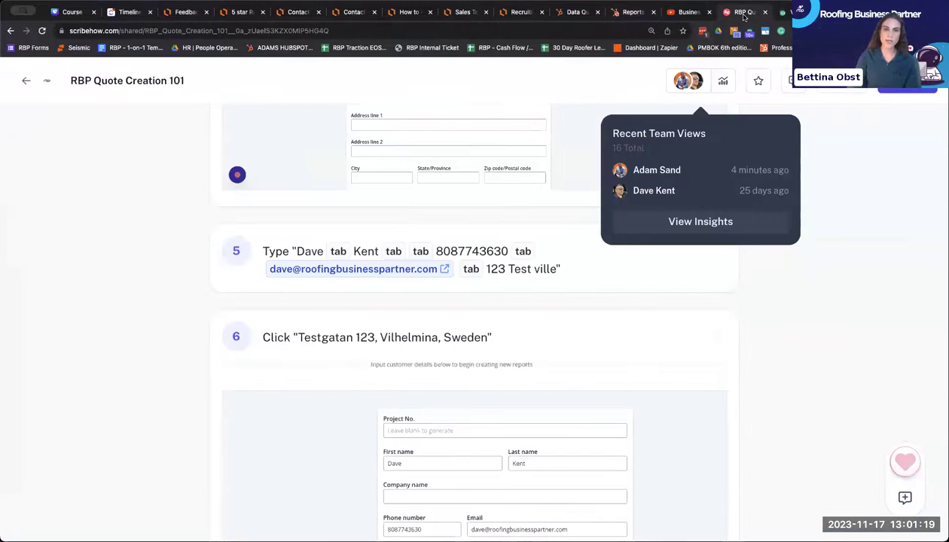
# Leave the RBP Quote Creation 101 guide and open the Scribe workspace dashboard.
pyautogui.click(27, 80)
pyautogui.click(275, 30)
pyautogui.write('scrib')
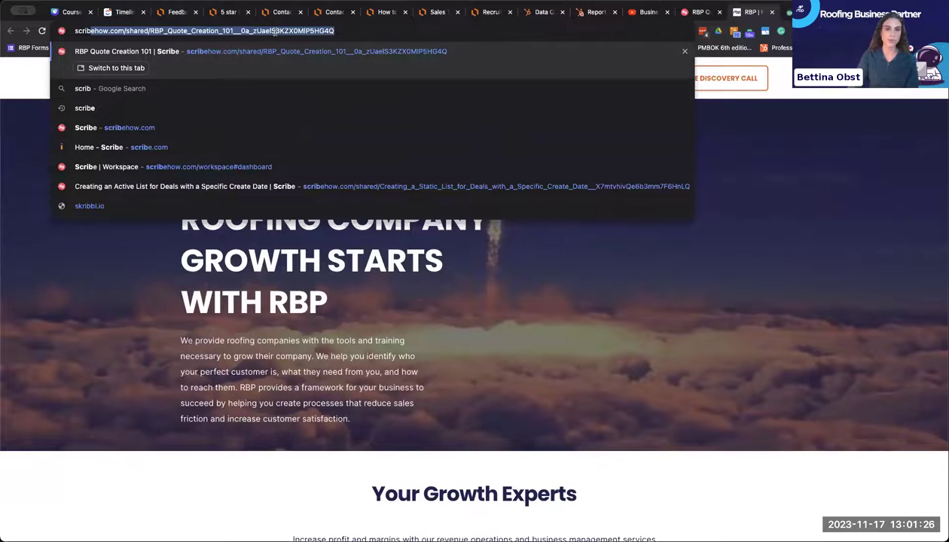
pyautogui.click(135, 169)
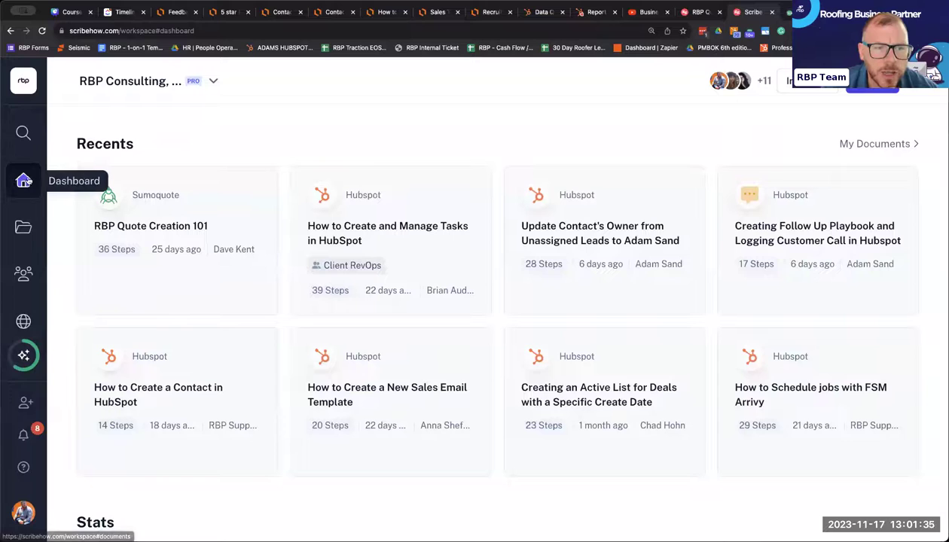
# Start capturing a new step-by-step Scribe guide in a new browser tab.
pyautogui.click(874, 80)
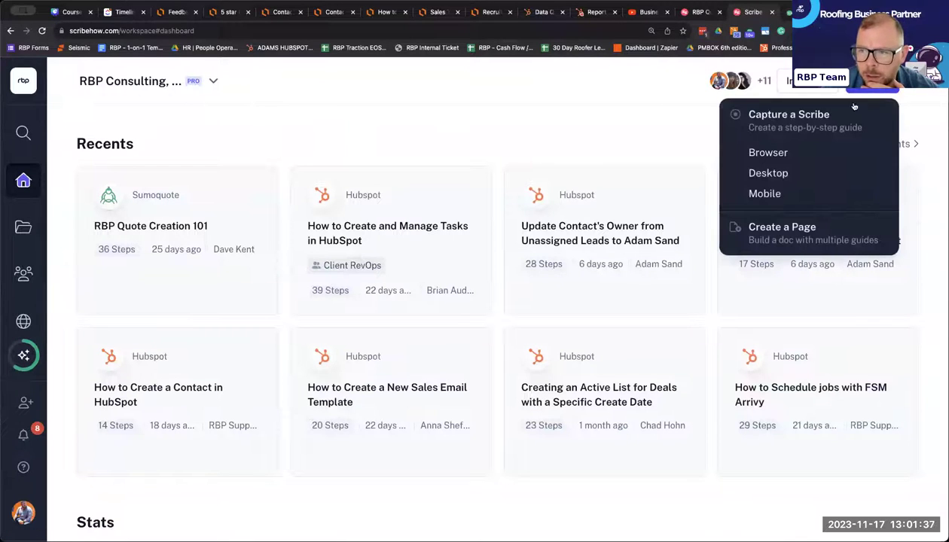
pyautogui.click(805, 127)
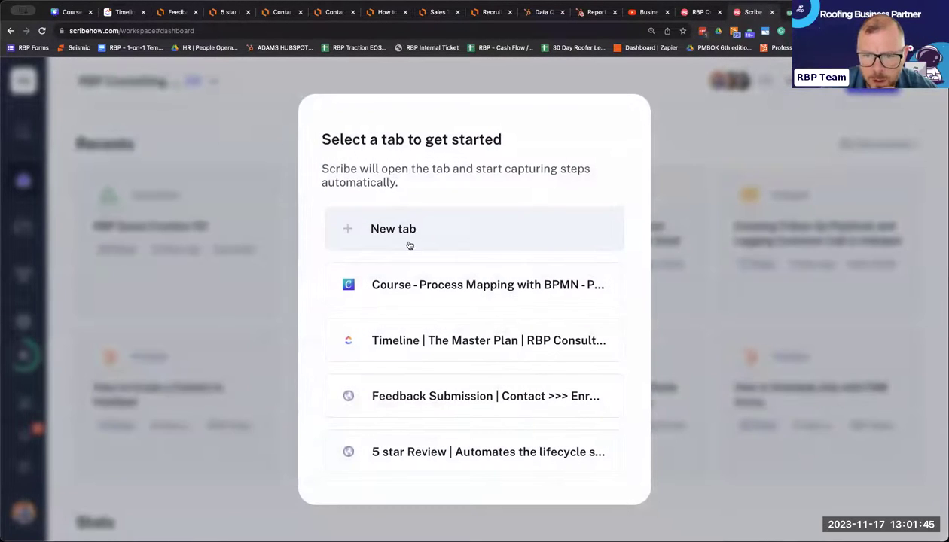
pyautogui.click(394, 244)
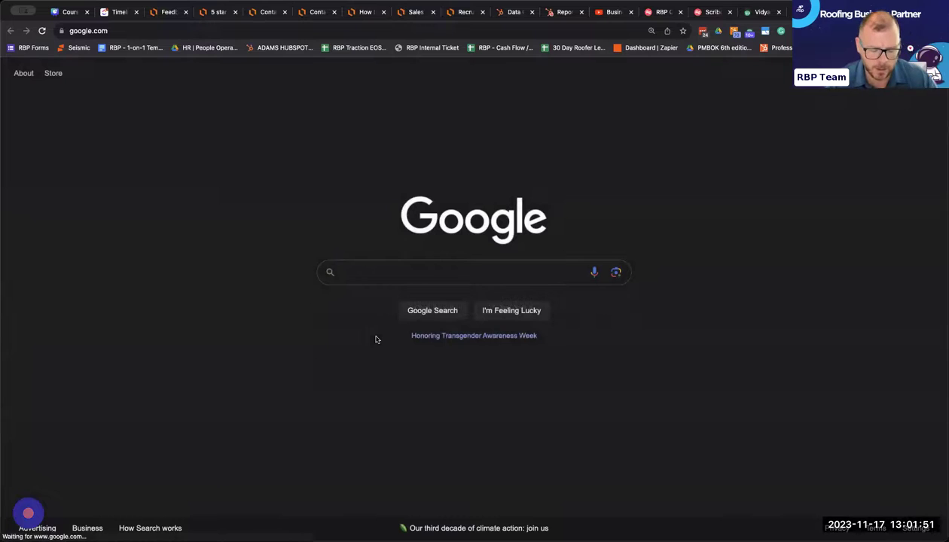
# Search Google for "how to document a process with bpmn 2.0" while the capture runs.
pyautogui.write('how to document a sc')
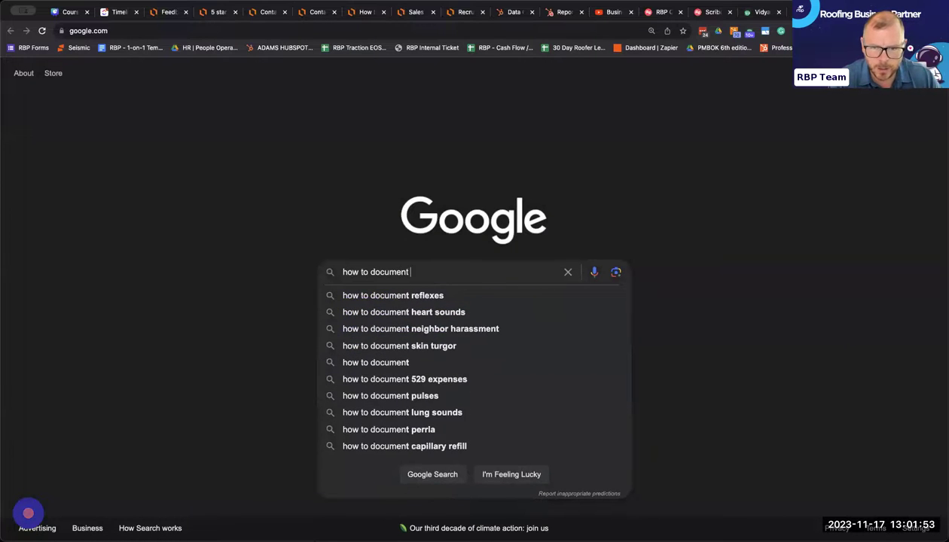
pyautogui.press('BackSpace')
pyautogui.press('BackSpace')
pyautogui.write('proc')
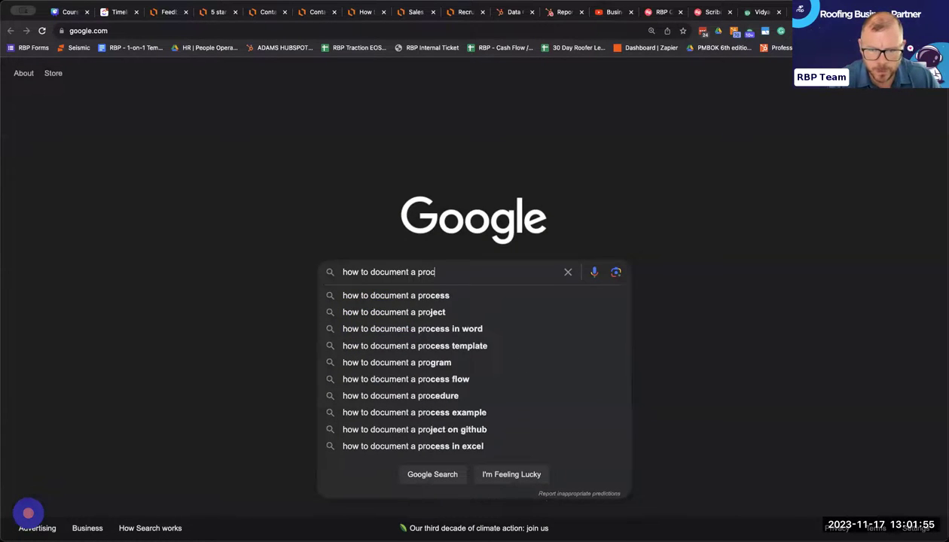
pyautogui.write('ess with bpmn 2.0')
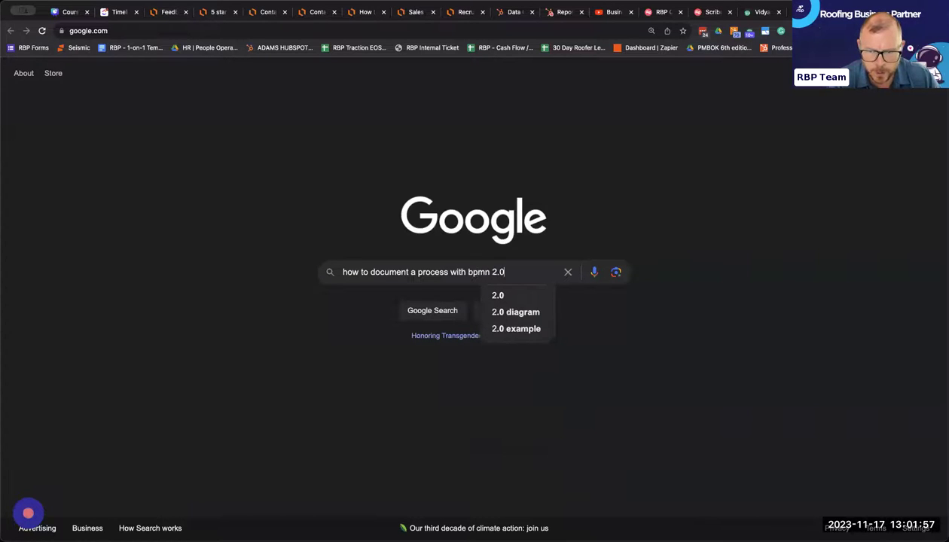
pyautogui.press('Return')
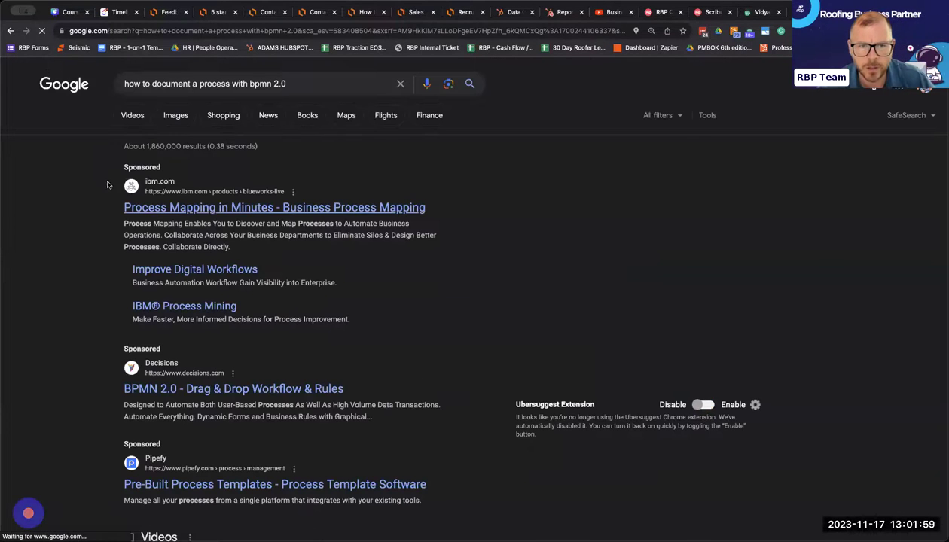
# Open the sponsored "BPMN 2.0 - Drag & Drop Workflow & Rules" result from Decisions and complete the Scribe capture.
pyautogui.click(191, 390)
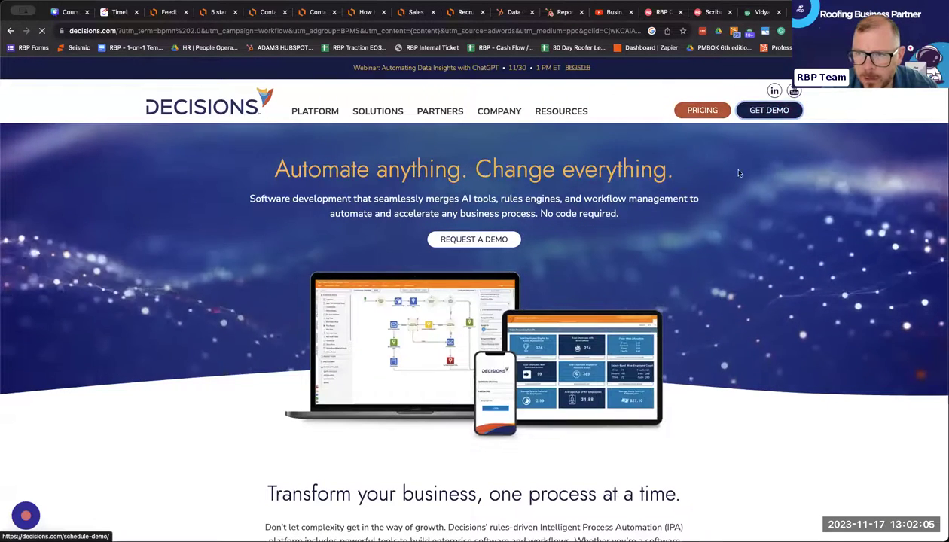
pyautogui.click(26, 517)
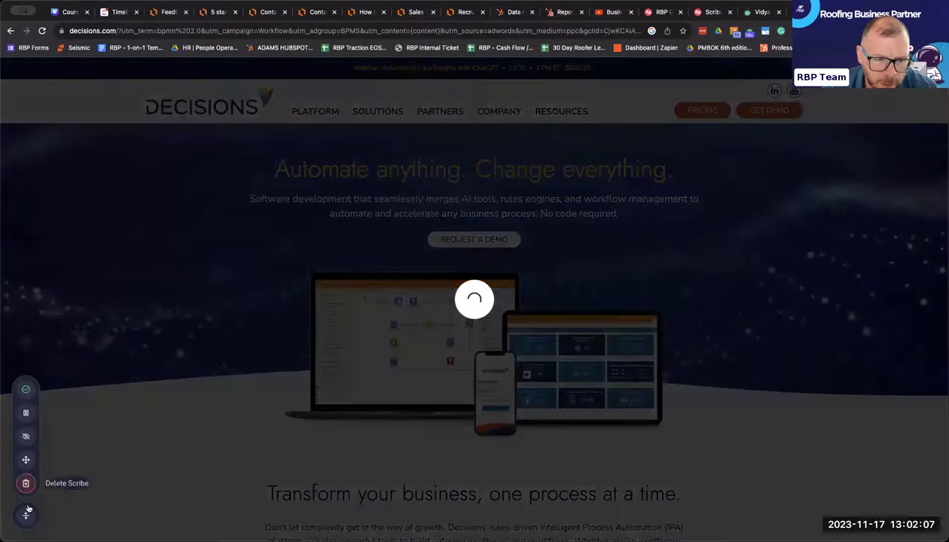
pyautogui.click(24, 390)
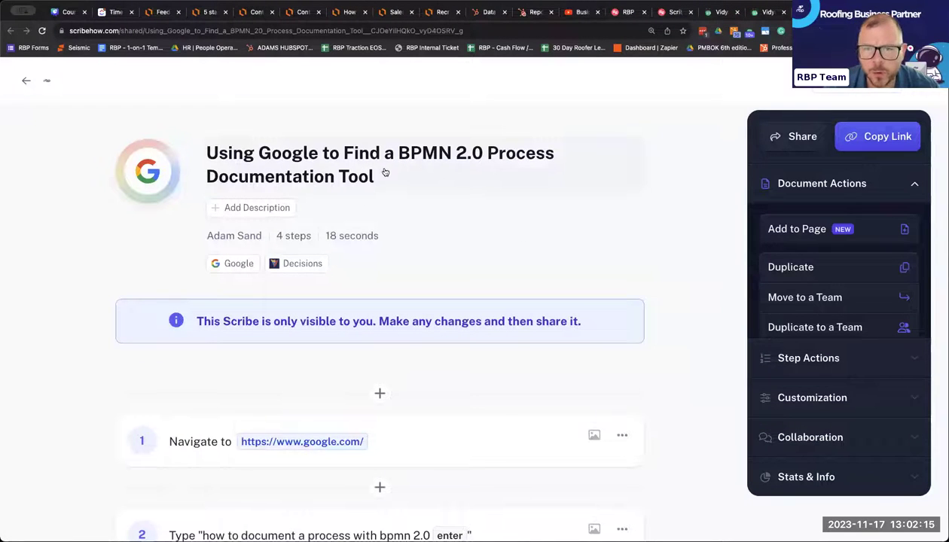
# Review the captured steps and insert a header reading "I would use lucidchart instead" between steps 3 and 4.
pyautogui.scroll(-3, 388, 172)
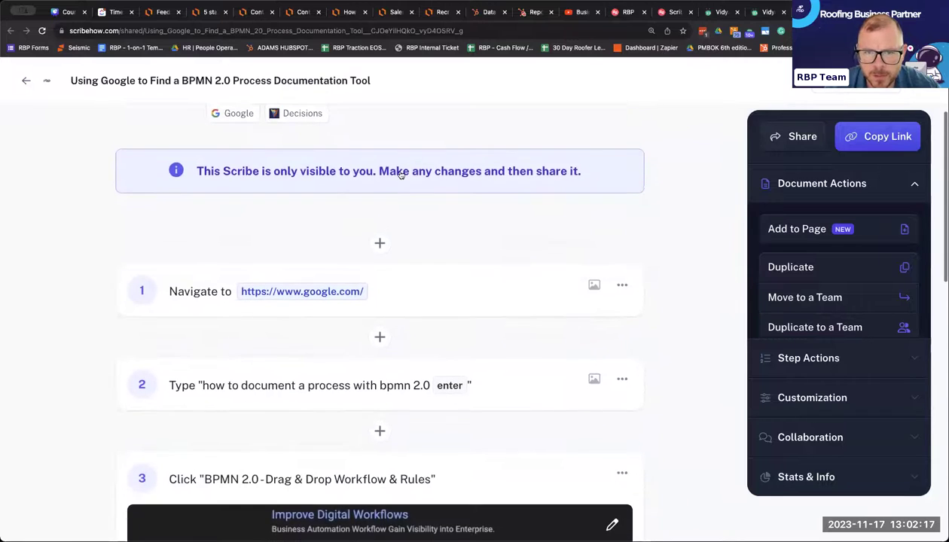
pyautogui.scroll(-2, 401, 174)
pyautogui.scroll(-2, 340, 223)
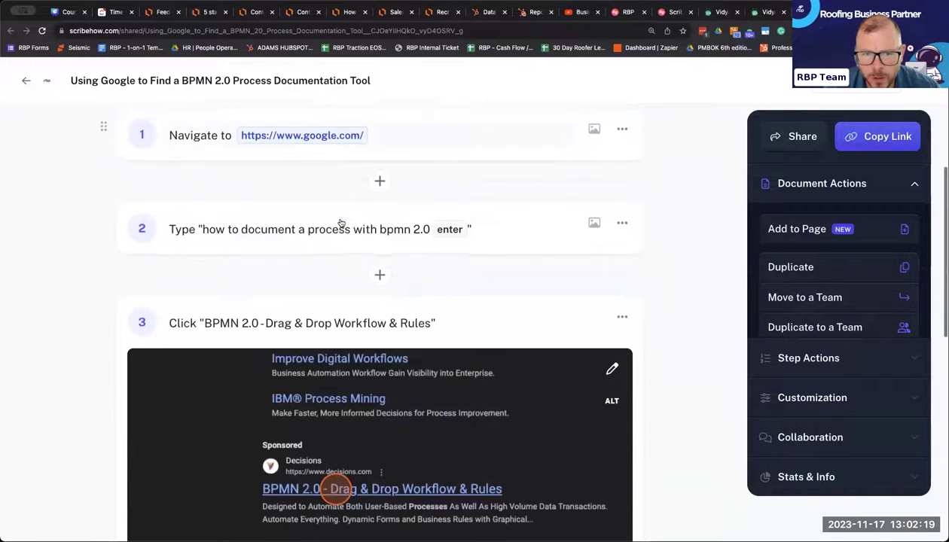
pyautogui.scroll(-10, 413, 219)
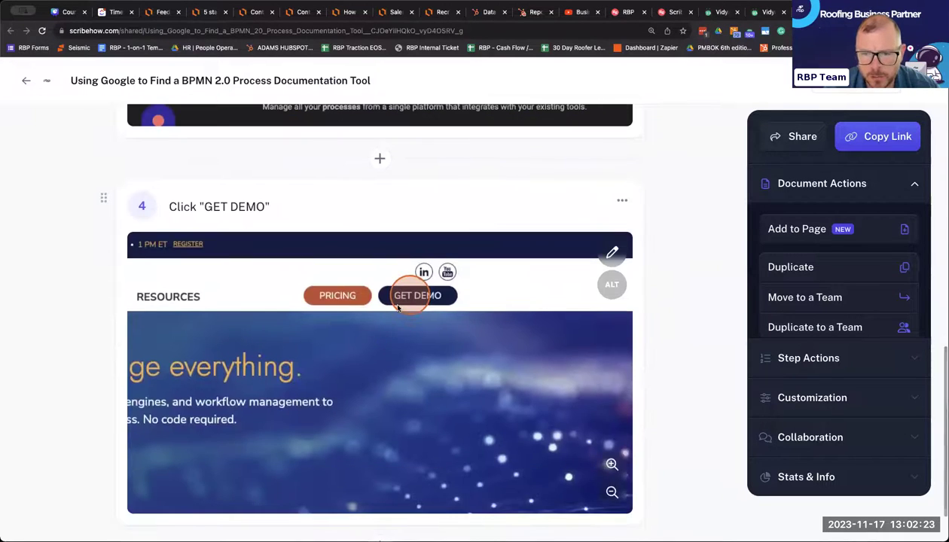
pyautogui.scroll(-2, 396, 313)
pyautogui.scroll(5, 396, 313)
pyautogui.click(380, 281)
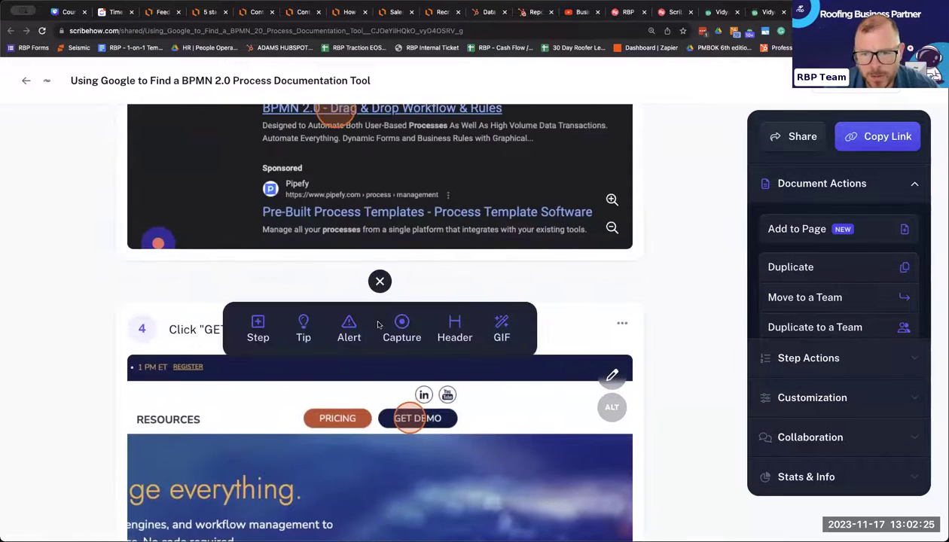
pyautogui.click(443, 337)
pyautogui.click(407, 311)
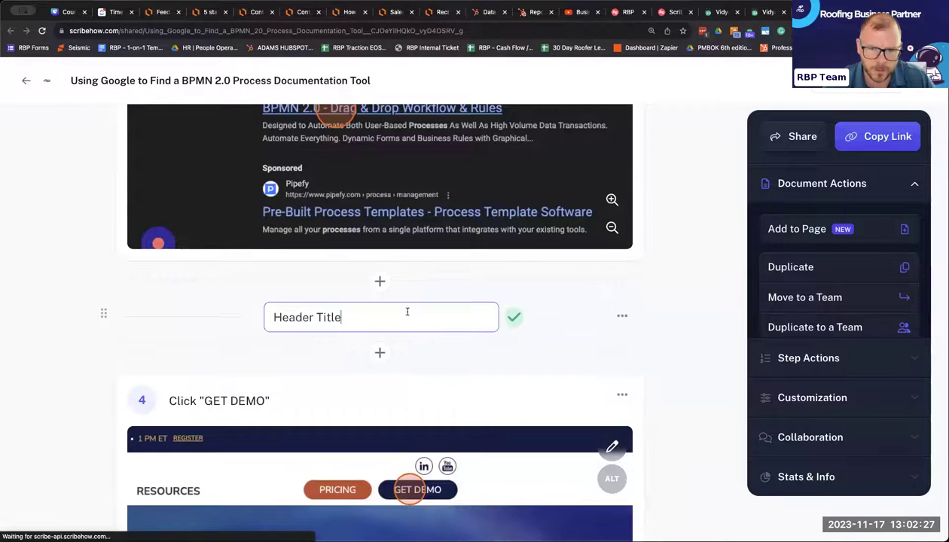
pyautogui.hotkey('ctrl', 'a')
pyautogui.write('I woul')
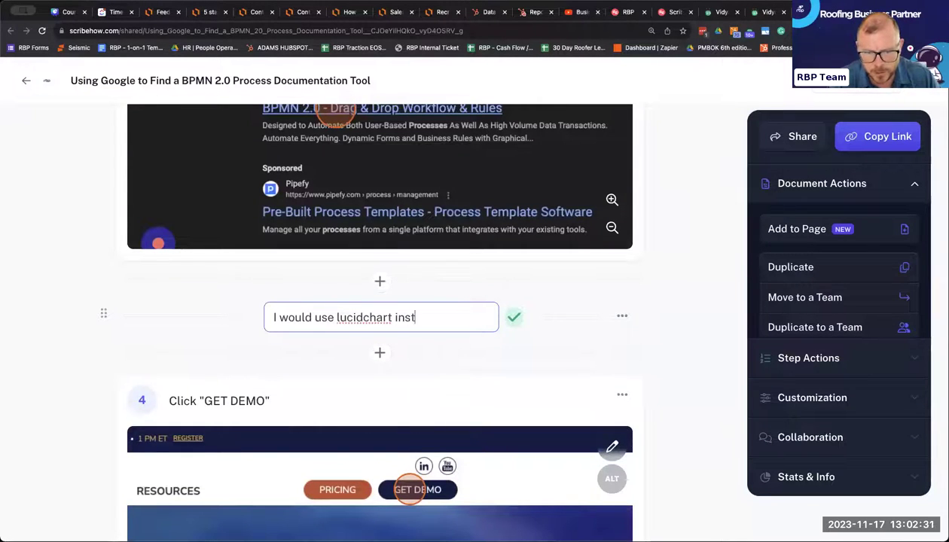
pyautogui.write('d use lucidchart instead')
pyautogui.press('Return')
# Look over the edited guide from its title down to the header above step 4.
pyautogui.scroll(7, 642, 489)
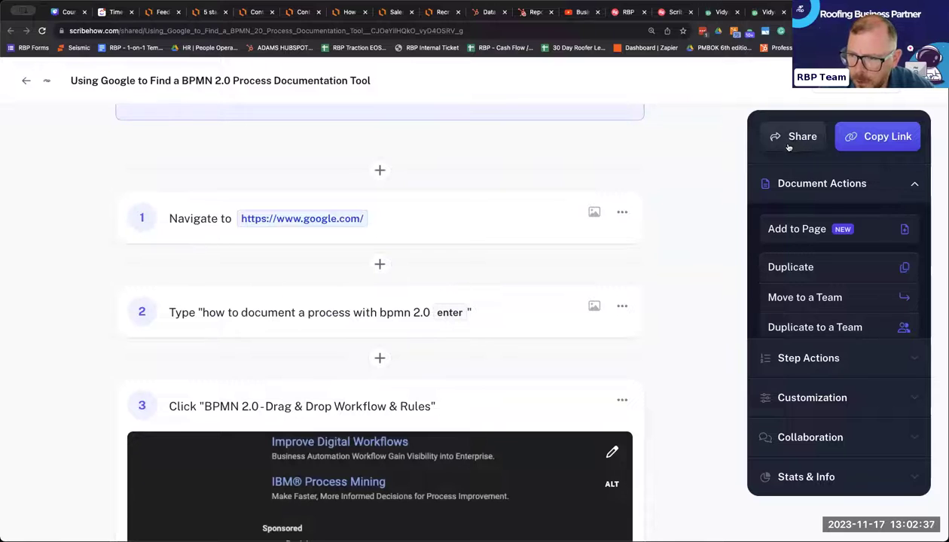
pyautogui.scroll(3, 494, 266)
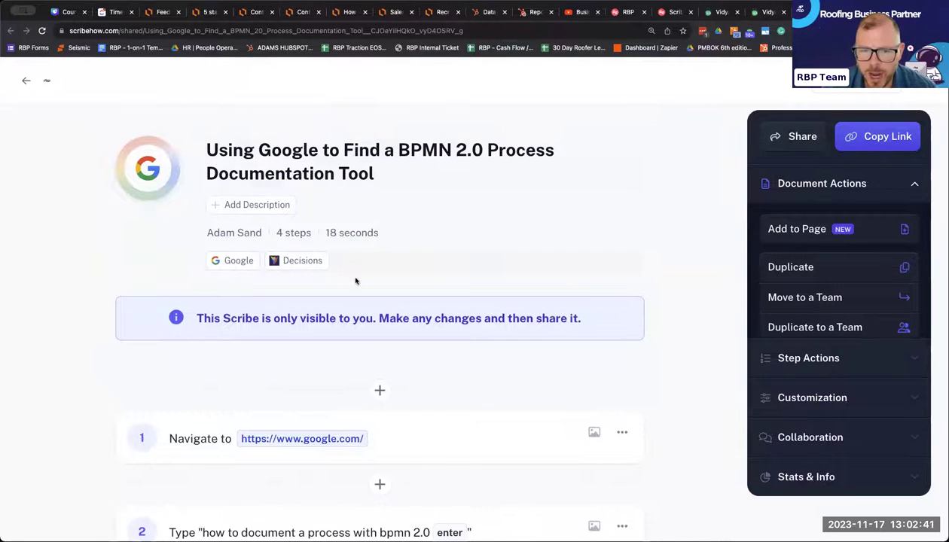
pyautogui.scroll(-15, 395, 284)
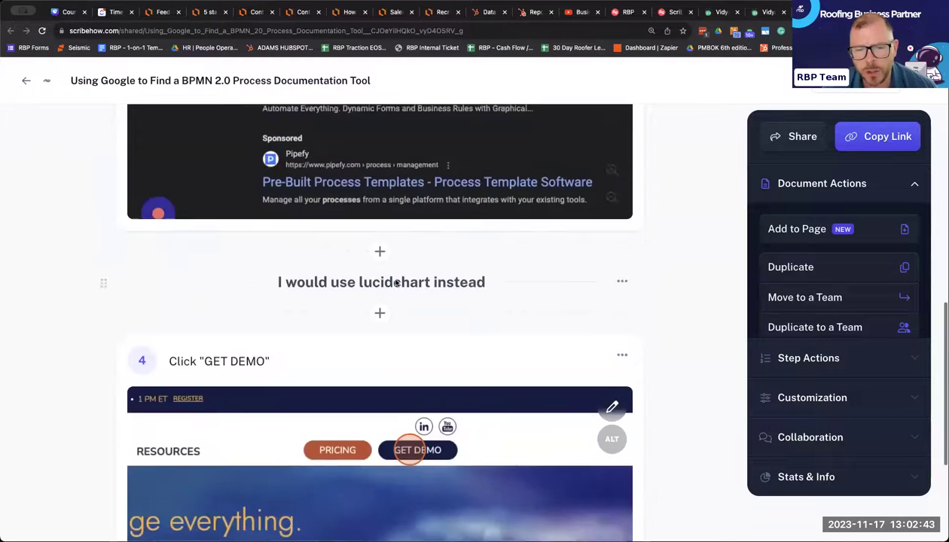